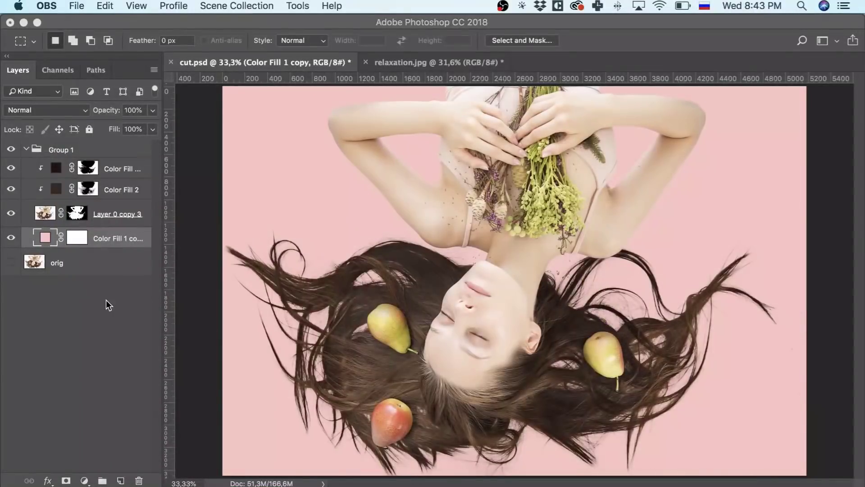
# Step: Hide the pink Color Fill 1 copy layer and examine the cutout's hair edges against transparency
pyautogui.click(12, 238)
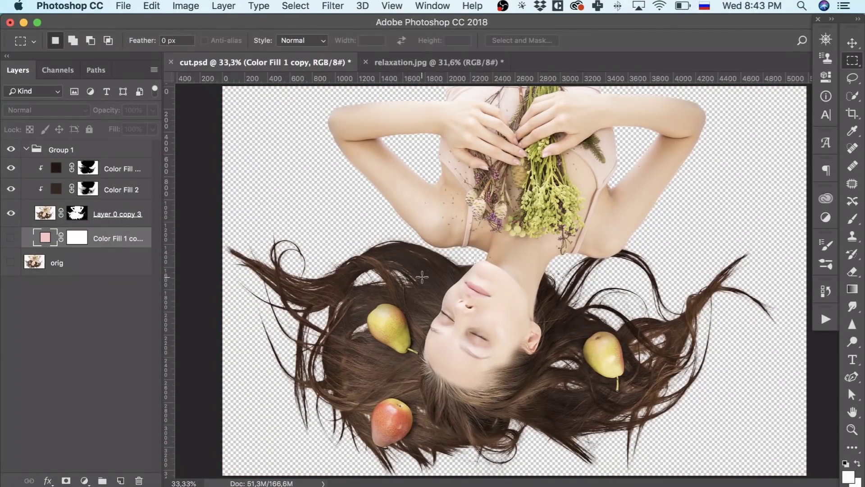
pyautogui.press('super+plus')
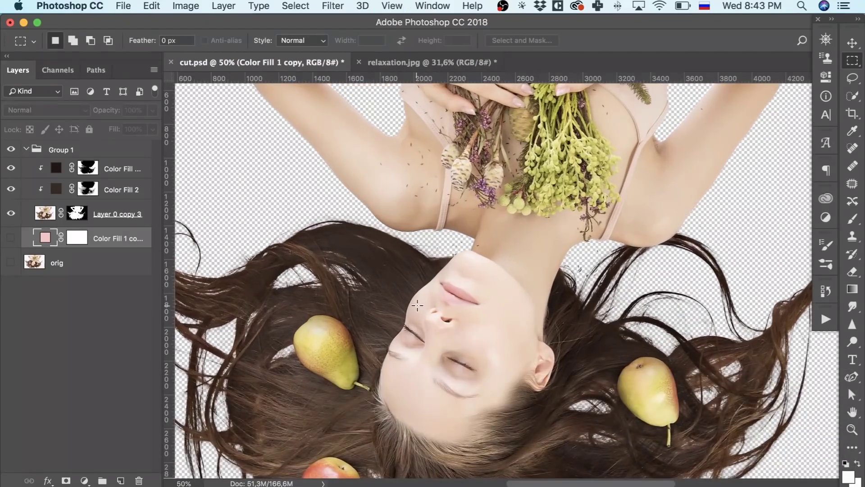
pyautogui.scroll(-10, 451, 316)
pyautogui.hscroll(-4, 418, 305)
pyautogui.press('super+plus')
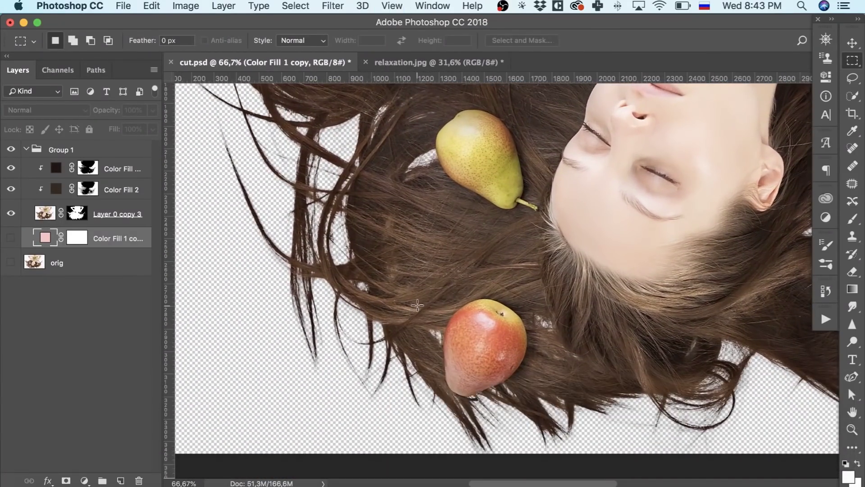
pyautogui.scroll(-5, 418, 305)
pyautogui.hscroll(10, 417, 305)
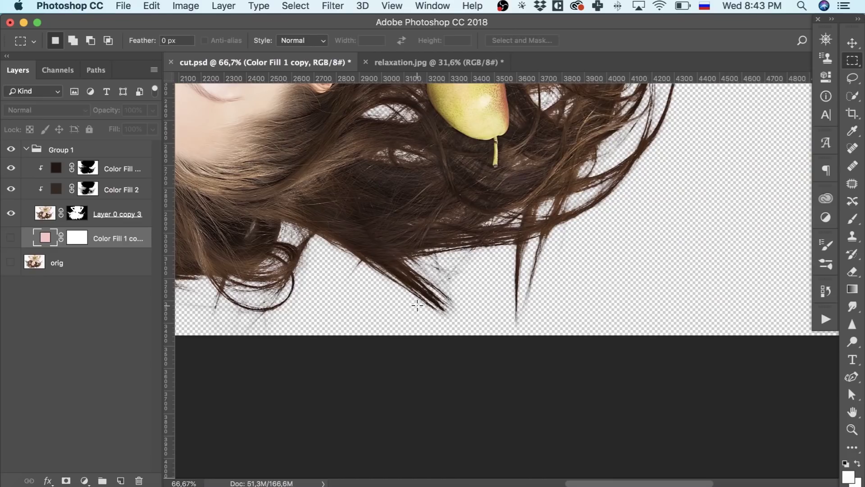
pyautogui.scroll(15, 417, 305)
pyautogui.scroll(-5, 418, 305)
pyautogui.hscroll(3, 417, 306)
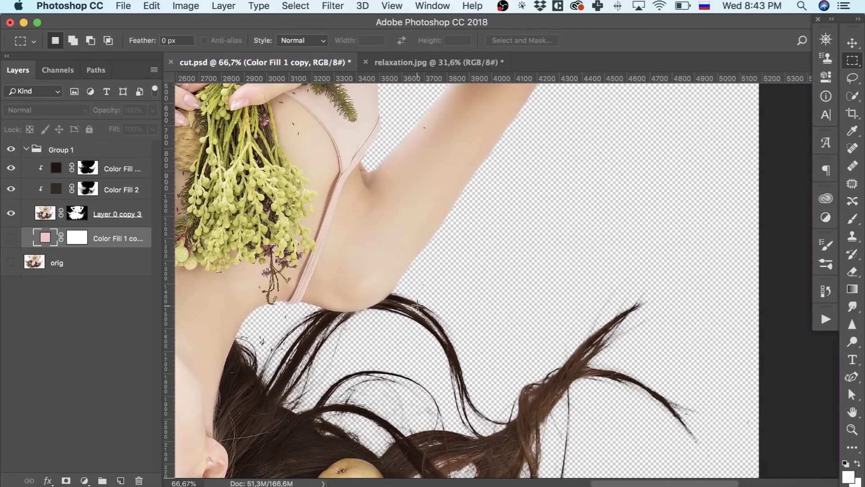
pyautogui.scroll(-3, 418, 305)
pyautogui.press('super+plus')
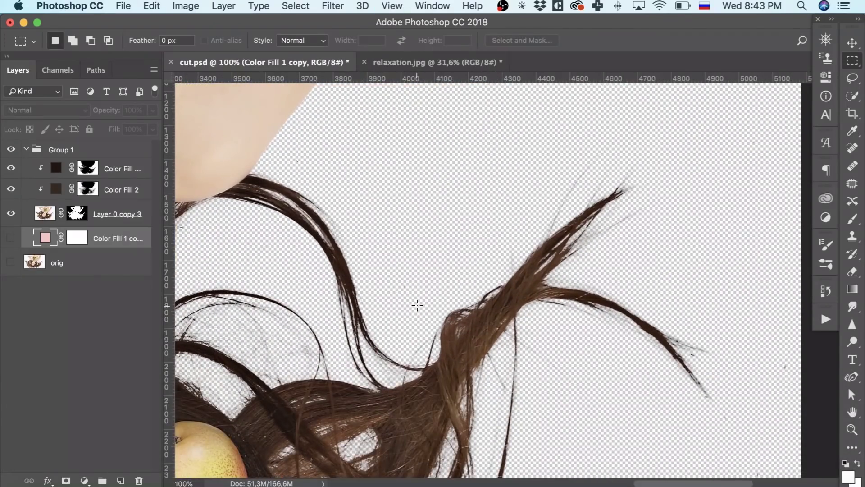
pyautogui.scroll(-5, 418, 305)
pyautogui.press('super+minus')
pyautogui.press('super+minus')
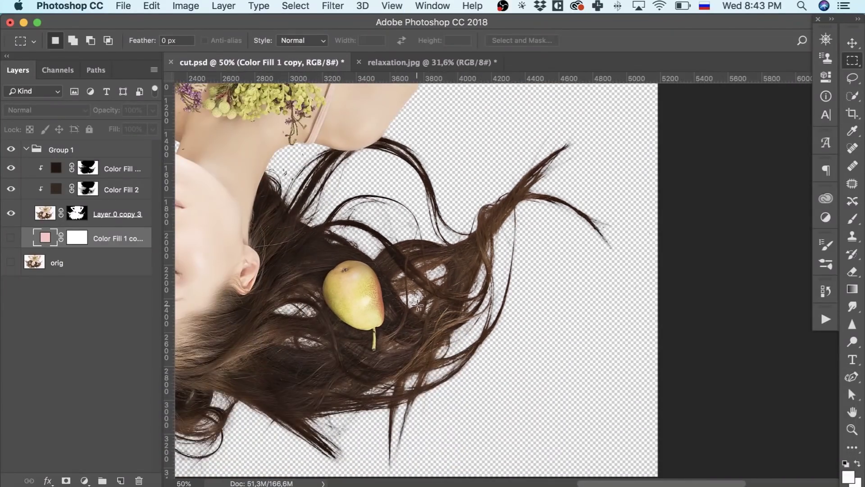
pyautogui.press('super+minus')
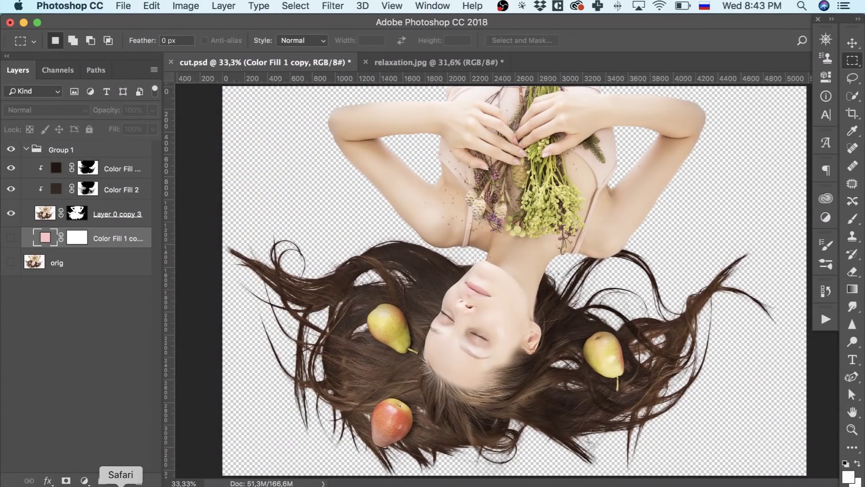
# Step: Switch to Safari and look over the Collage Stock Photos page on photos.icons8.com
pyautogui.click(125, 483)
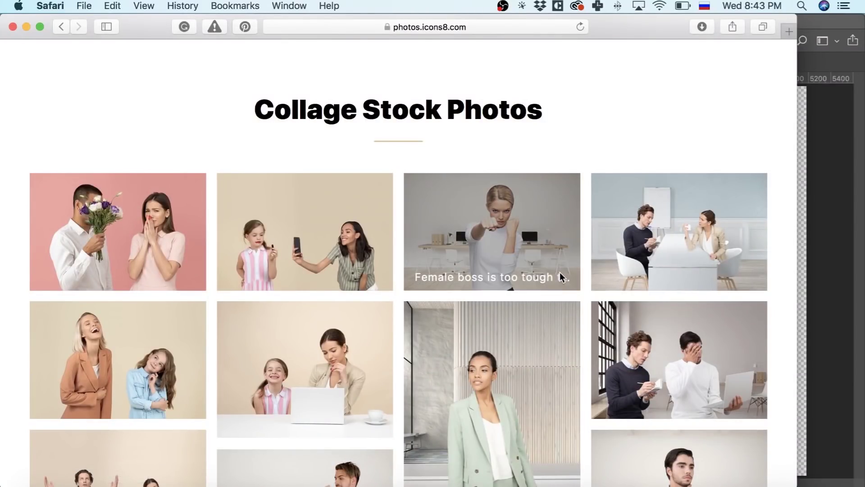
pyautogui.scroll(15, 560, 272)
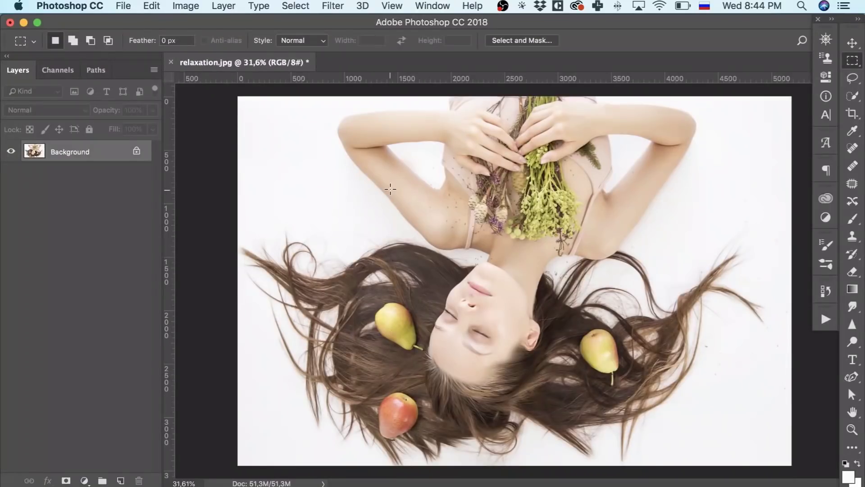
# Step: Unlock the Background layer of relaxation.jpg and place a hidden duplicate beneath it, keeping Layer 0 active
pyautogui.click(136, 152)
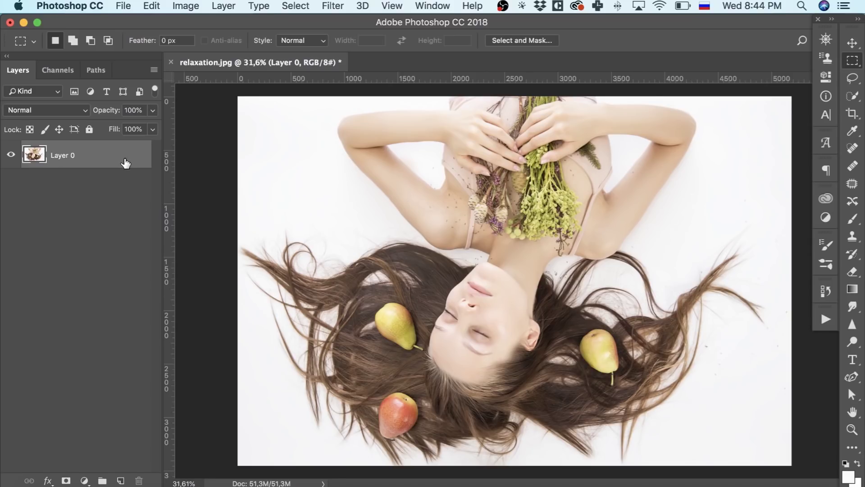
pyautogui.moveTo(125, 162)
pyautogui.mouseDown()
pyautogui.moveTo(116, 162)
pyautogui.moveTo(115, 176)
pyautogui.mouseUp()
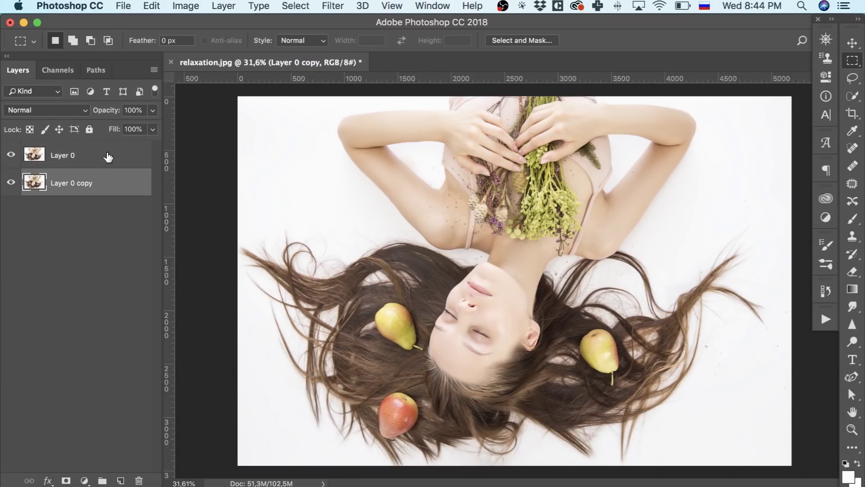
pyautogui.click(98, 160)
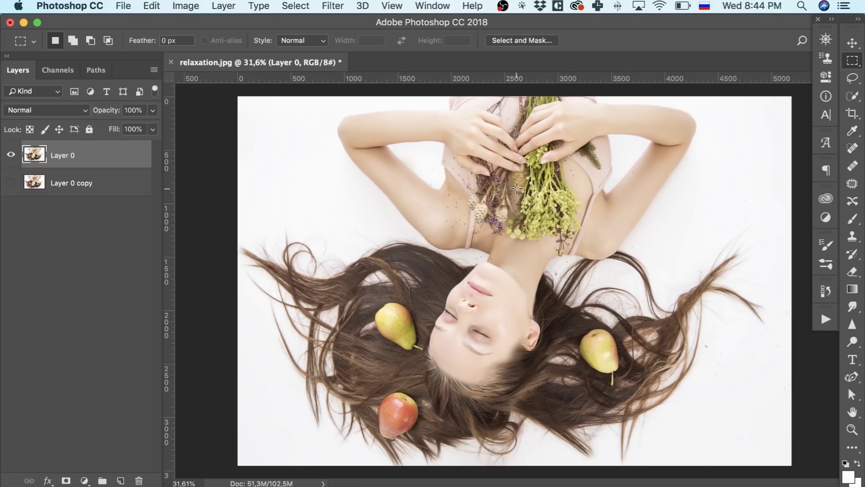
# Step: With the Quick Selection tool, select the woman's bent arm beside the white backdrop and subtract most of it again
pyautogui.click(858, 95)
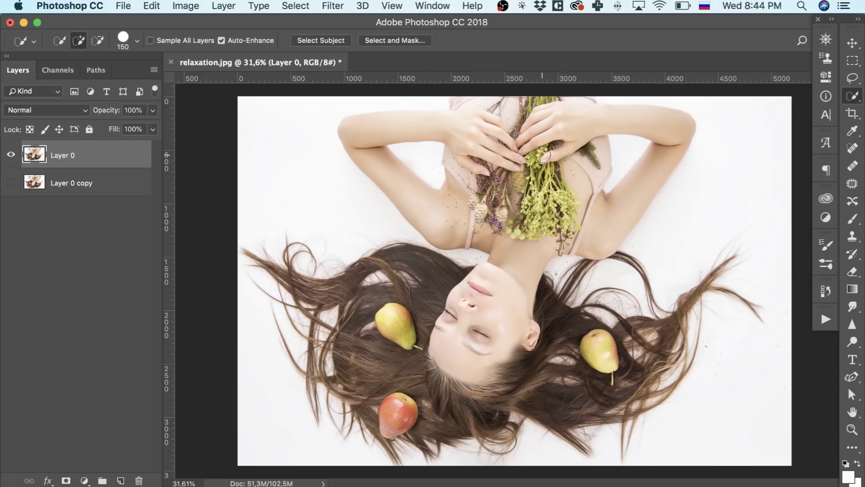
pyautogui.scroll(4, 542, 154)
pyautogui.scroll(5, 542, 154)
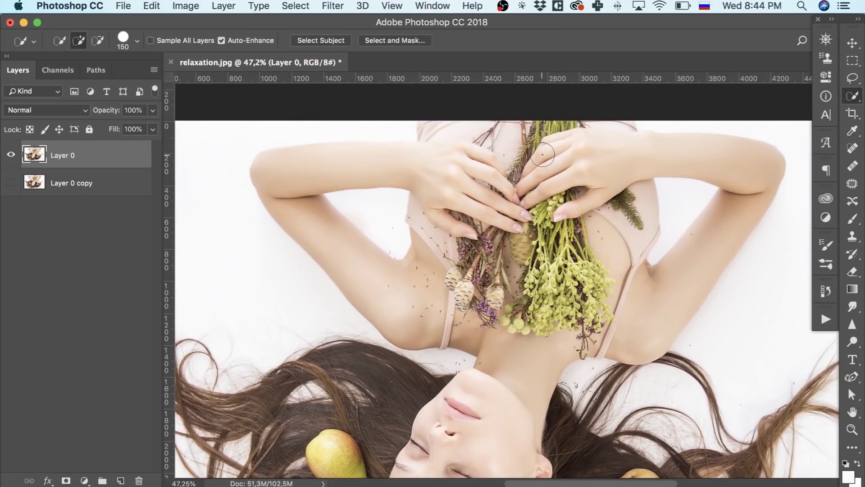
pyautogui.press('super+minus')
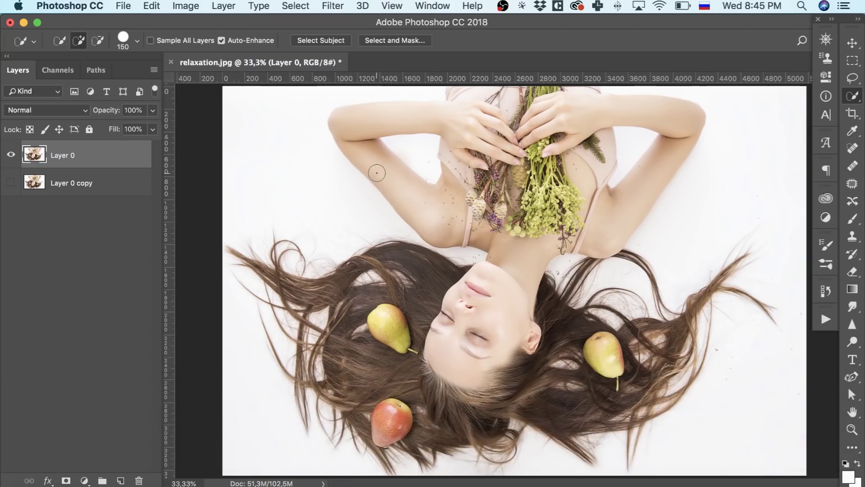
pyautogui.press('alt')
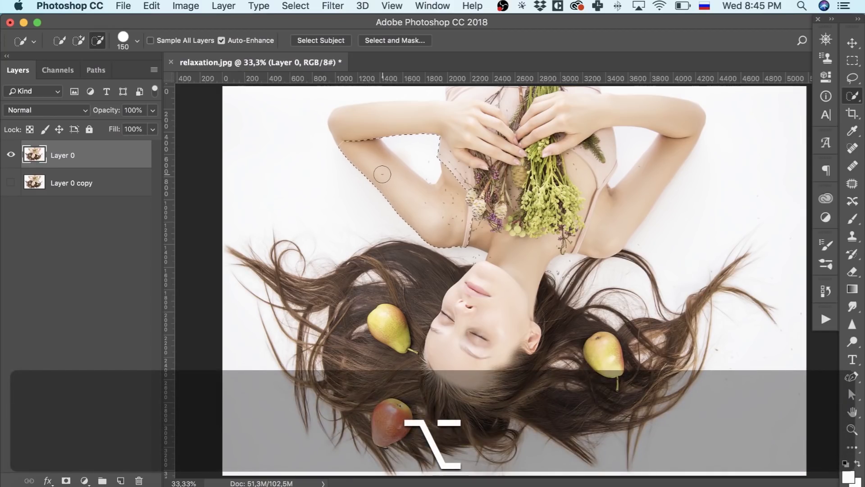
pyautogui.moveTo(382, 174); pyautogui.dragTo(450, 171)
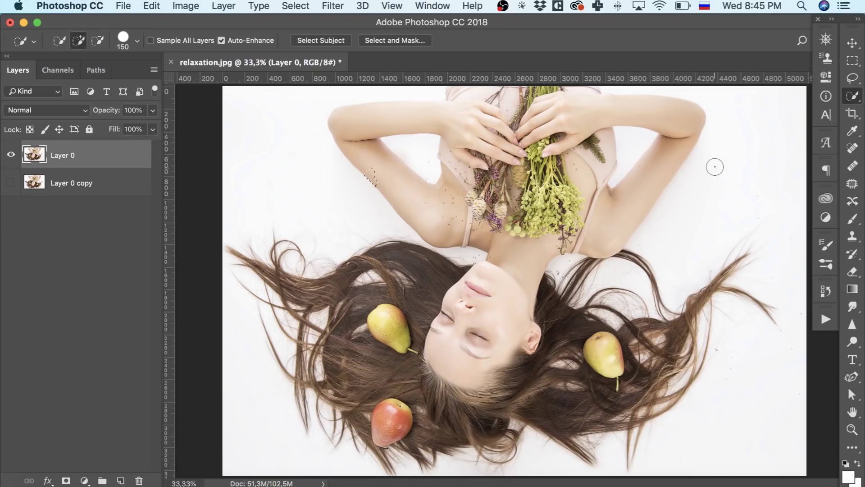
# Step: Quick-select the woman's arms, torso with the flowers, neck and face, leaving out the hair
pyautogui.press('super+minus')
pyautogui.moveTo(491, 175)
pyautogui.mouseDown()
pyautogui.moveTo(610, 231)
pyautogui.moveTo(497, 307)
pyautogui.moveTo(477, 277)
pyautogui.moveTo(515, 299)
pyautogui.mouseUp()
pyautogui.press('[')
pyautogui.press('[')
pyautogui.press('[')
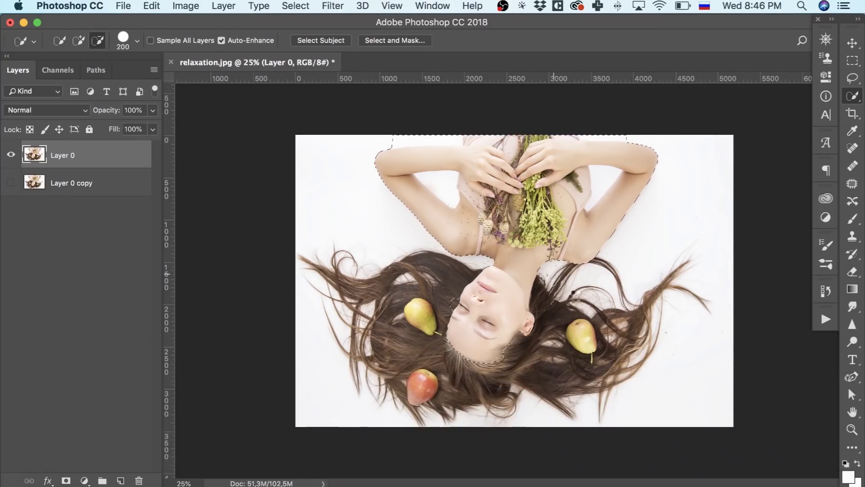
# Step: Subtract the white background inside the bent arm and above both forearms using a 200 px selection brush
pyautogui.press(']')
pyautogui.keyDown('alt'); pyautogui.click(447, 184); pyautogui.keyUp('alt')
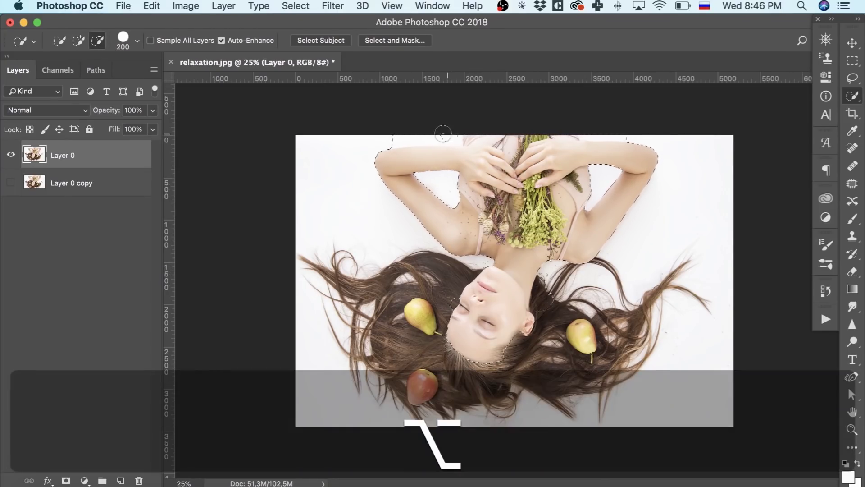
pyautogui.moveTo(442, 136); pyautogui.dragTo(392, 135)
pyautogui.moveTo(597, 134); pyautogui.dragTo(624, 131)
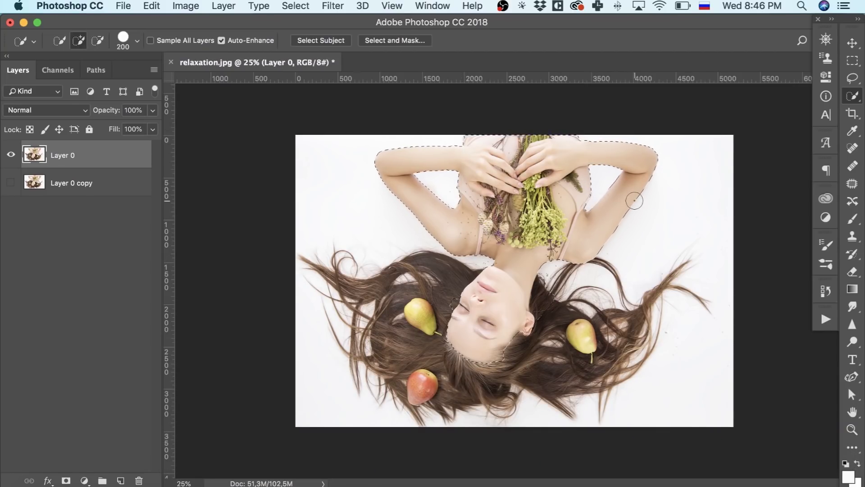
# Step: Reduce the Quick Selection brush to 70 px and refine the selection along the pink top's edge beside the armpit
pyautogui.press('super+equal')
pyautogui.press('super+equal')
pyautogui.press('super+equal')
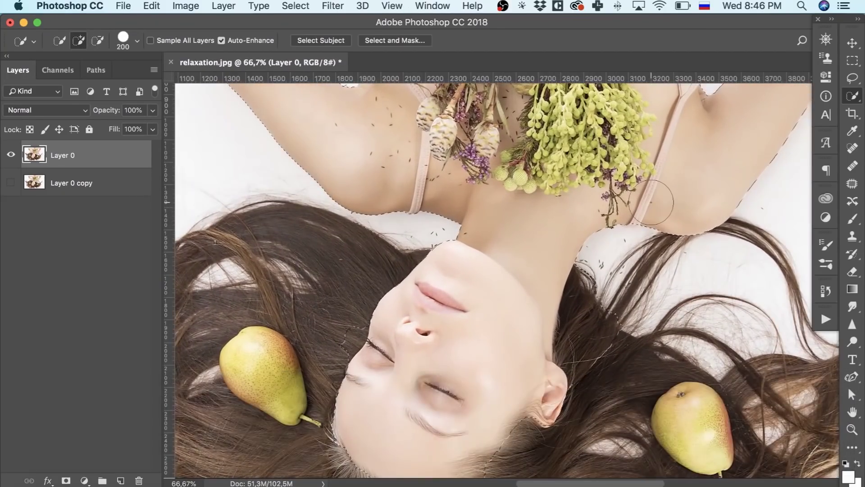
pyautogui.scroll(10, 640, 259)
pyautogui.hscroll(5, 640, 259)
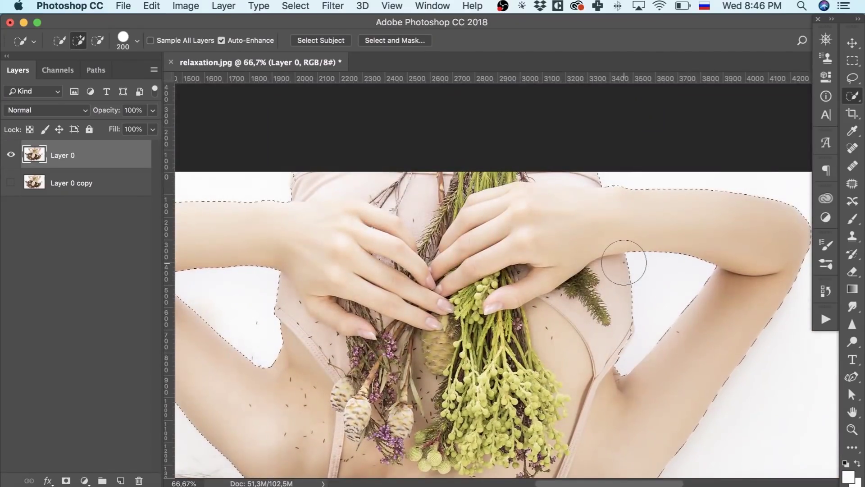
pyautogui.press('[')
pyautogui.press('[')
pyautogui.press('[')
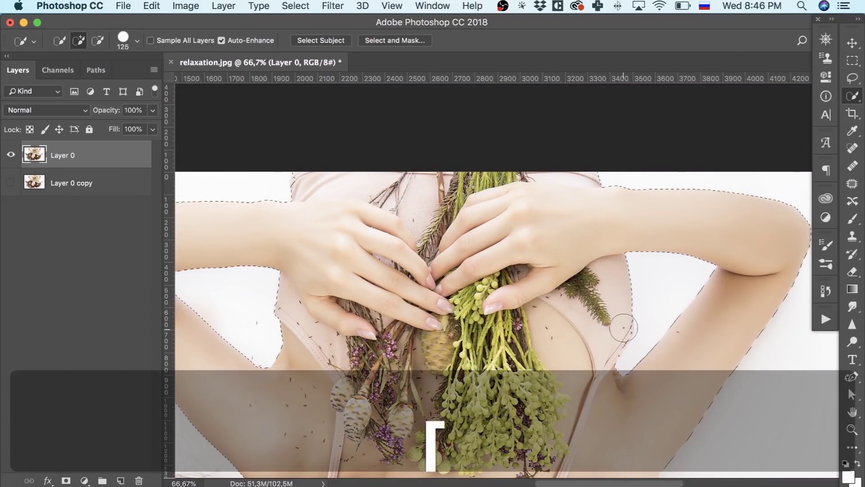
pyautogui.press('[')
pyautogui.press('[')
pyautogui.press('[')
pyautogui.press('[')
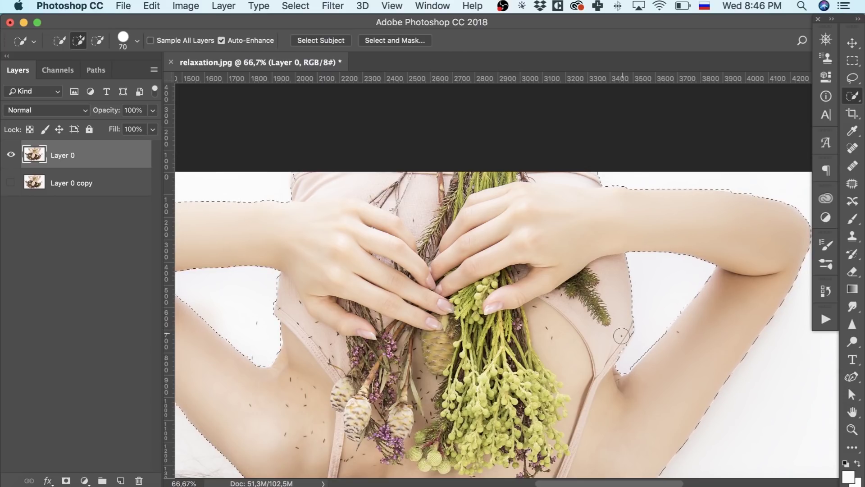
pyautogui.moveTo(622, 336); pyautogui.dragTo(608, 355)
# Step: Mask Layer 0 with the current selection and activate the Brush for the mask edge under the shoulder
pyautogui.press('super+minus')
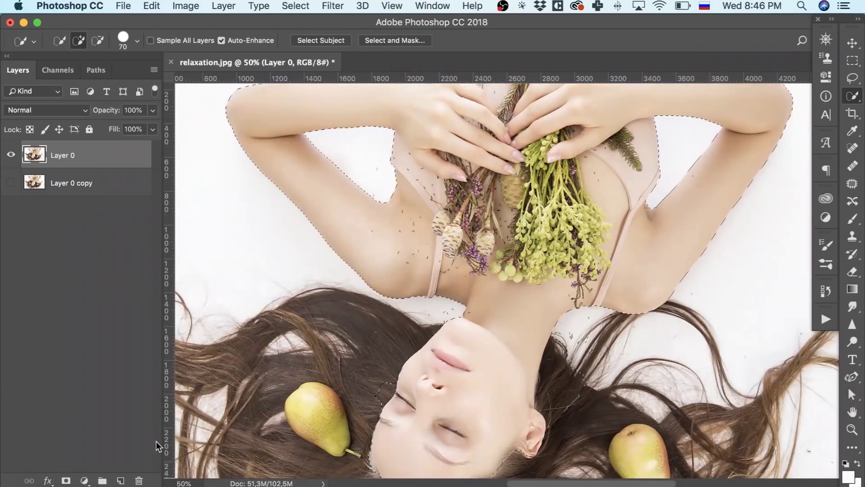
pyautogui.click(65, 481)
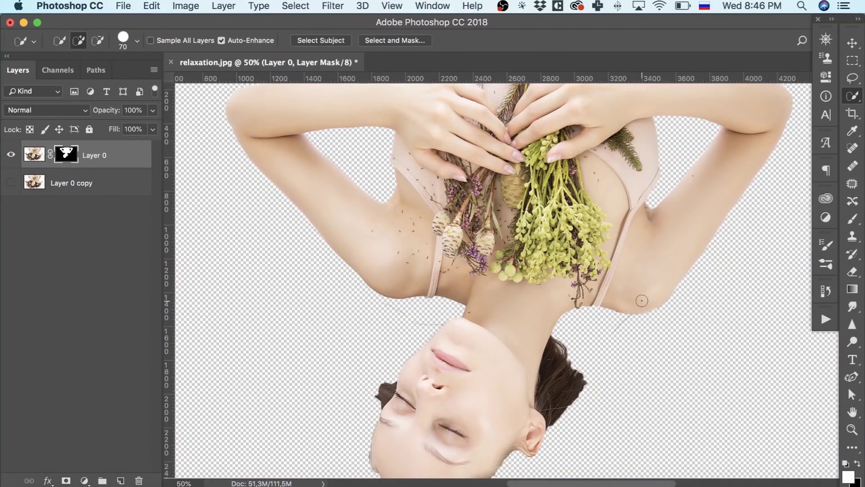
pyautogui.scroll(5, 641, 300)
pyautogui.scroll(-5, 630, 300)
pyautogui.hscroll(-1, 627, 301)
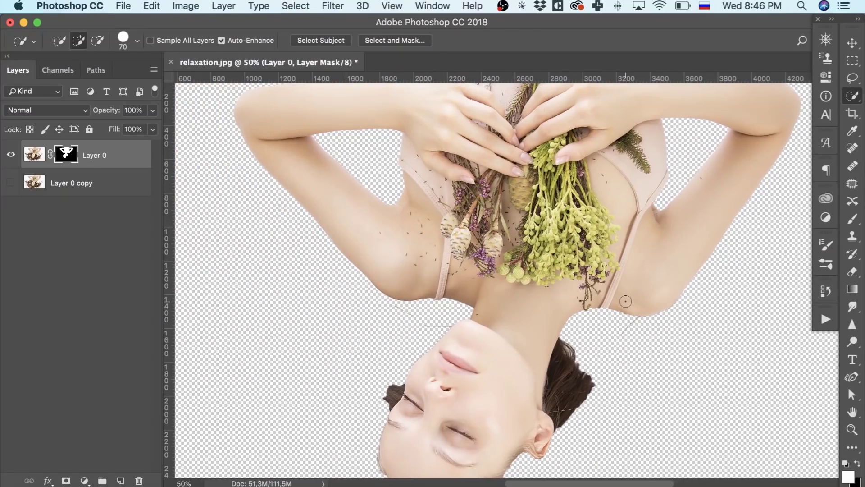
pyautogui.press('super+equal')
pyautogui.press('super+equal')
pyautogui.press('super+equal')
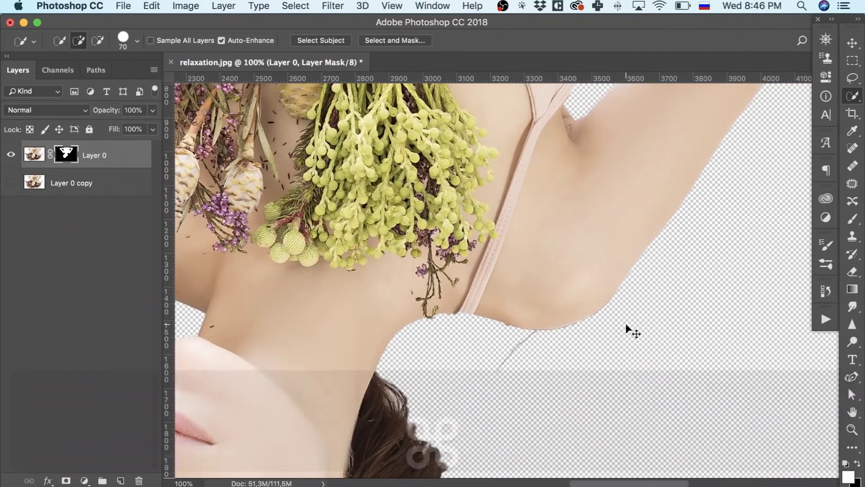
pyautogui.scroll(-5, 626, 324)
pyautogui.hscroll(4, 627, 324)
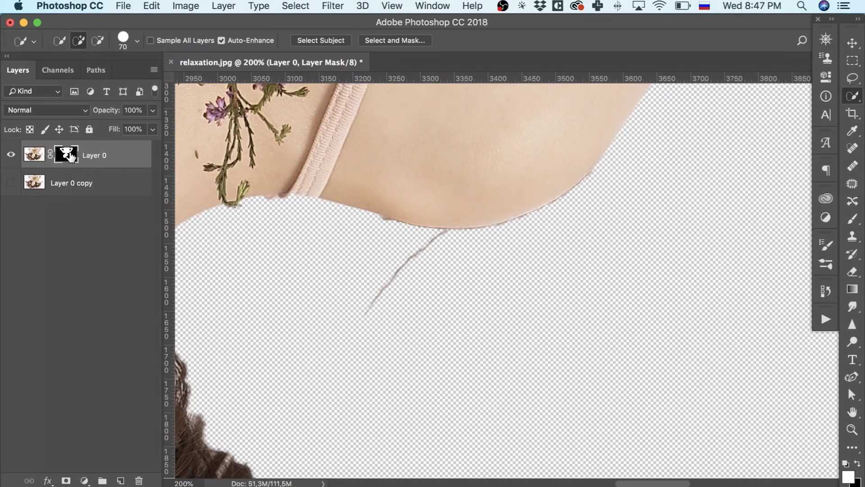
pyautogui.press('b')
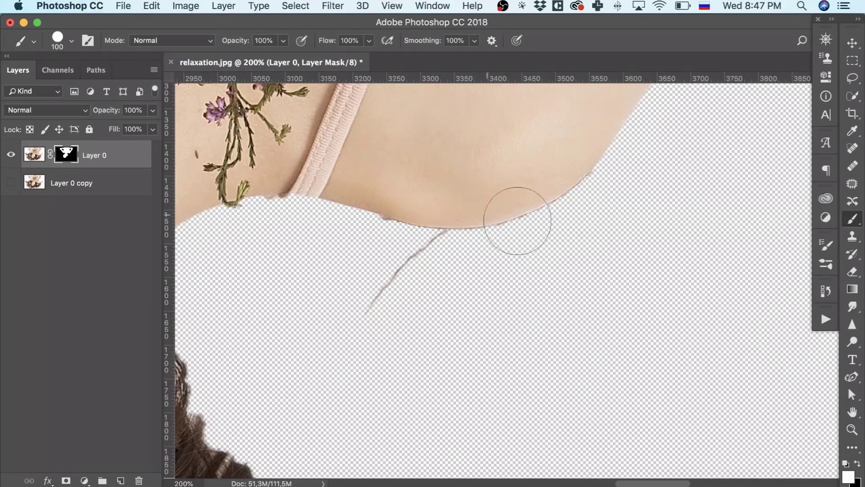
# Step: Try painting black on the layer mask across the shoulder edge with a 100 px brush, and undo it
pyautogui.click(857, 463)
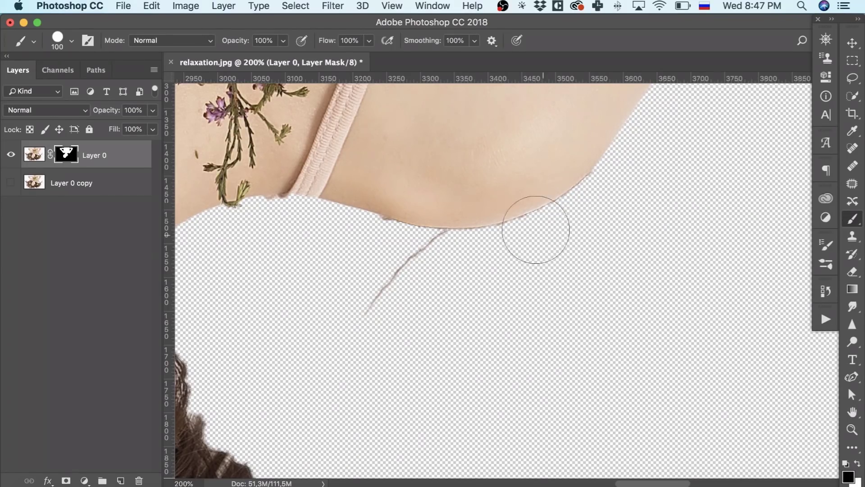
pyautogui.moveTo(443, 161)
pyautogui.mouseDown()
pyautogui.moveTo(567, 244)
pyautogui.moveTo(487, 241)
pyautogui.mouseUp()
pyautogui.press('super+z')
pyautogui.press('super+z')
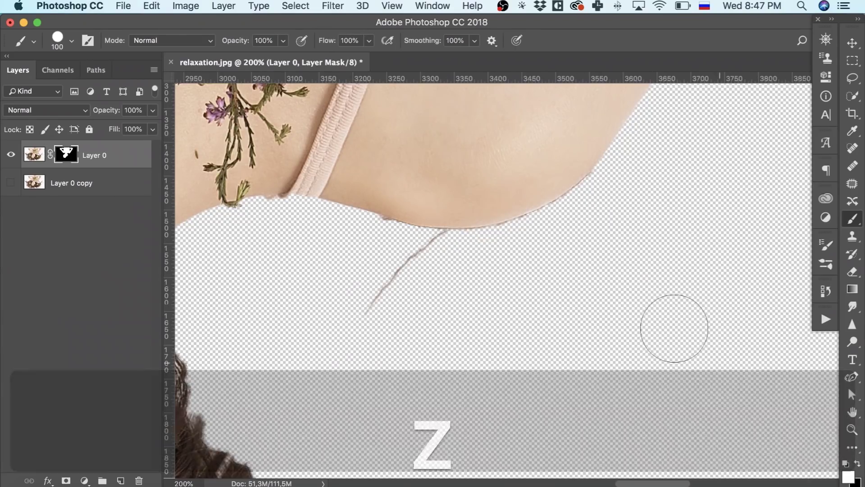
# Step: Paint black on the layer mask with a 15 px brush along the underside of the shoulder to remove the leftover fringe
pyautogui.click(858, 465)
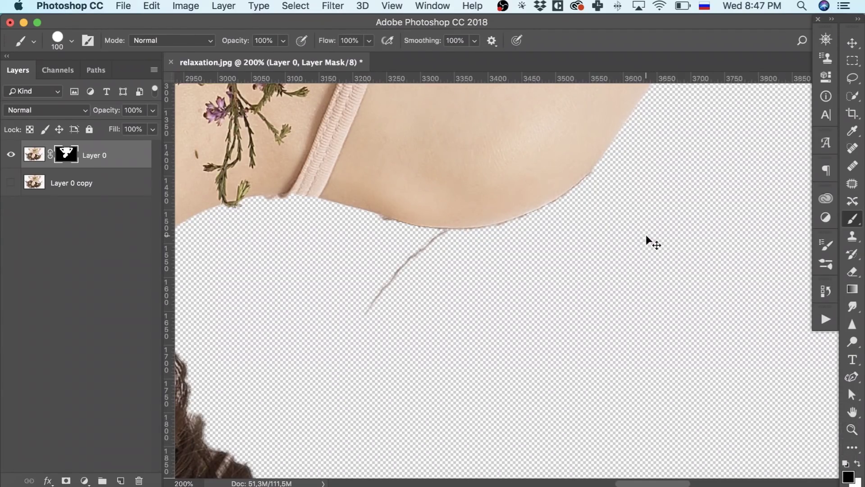
pyautogui.press('super+equal')
pyautogui.press('[')
pyautogui.press('[')
pyautogui.press('[')
pyautogui.press('[')
pyautogui.press('[')
pyautogui.press('[')
pyautogui.press('[')
pyautogui.press('[')
pyautogui.press('[')
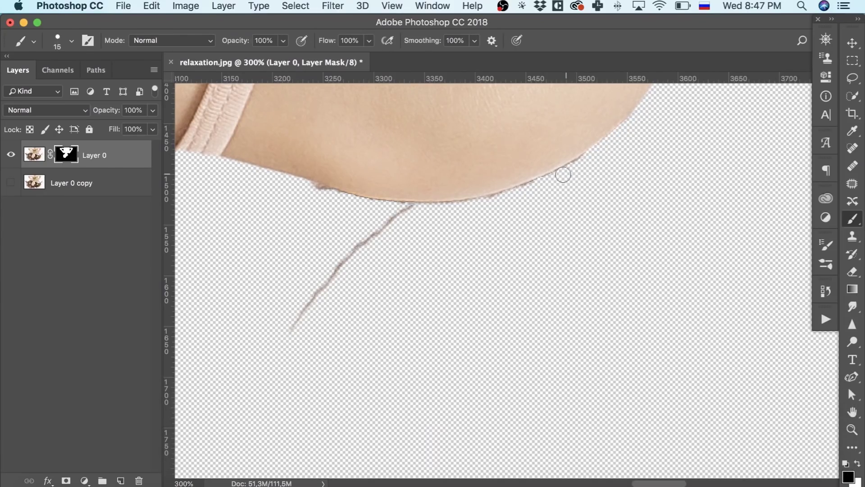
pyautogui.moveTo(471, 207); pyautogui.dragTo(404, 212)
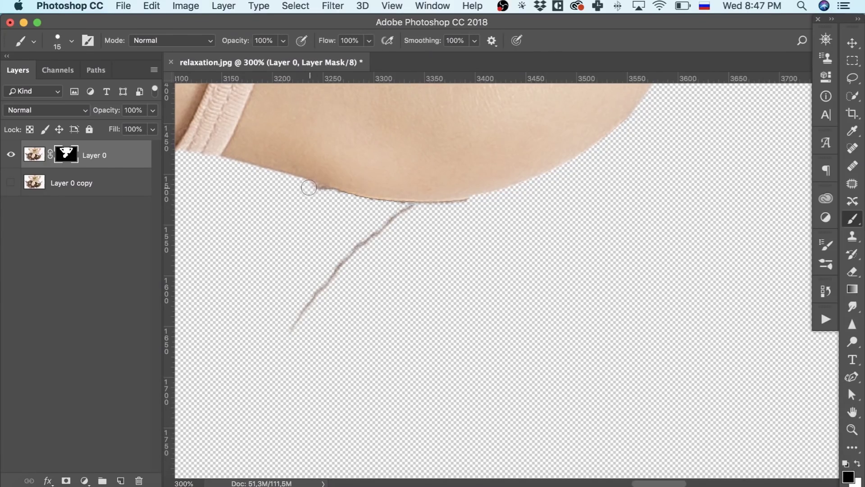
pyautogui.moveTo(338, 198)
pyautogui.mouseDown()
pyautogui.moveTo(402, 209)
pyautogui.moveTo(467, 208)
pyautogui.mouseUp()
pyautogui.press('super+minus')
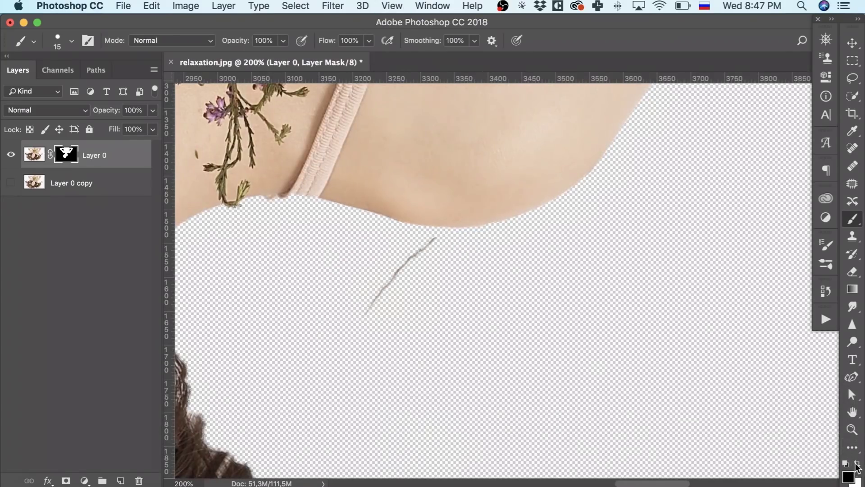
# Step: Paint black on the layer mask with the 15 px brush along the chin and cheek outline to clean the face edge
pyautogui.press('x')
pyautogui.scroll(15, 256, 187)
pyautogui.hscroll(-15, 255, 188)
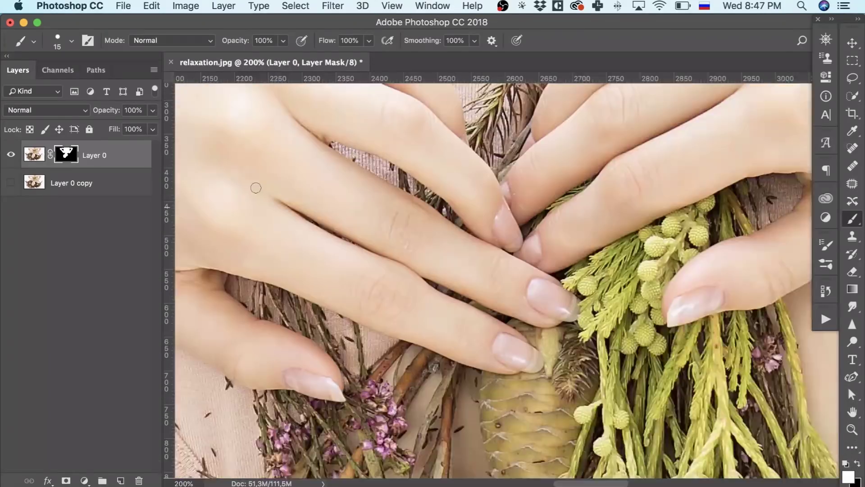
pyautogui.scroll(7, 255, 187)
pyautogui.press('super+minus')
pyautogui.press('super+minus')
pyautogui.scroll(-5, 508, 333)
pyautogui.press('super+plus')
pyautogui.press('super+plus')
pyautogui.press('super+plus')
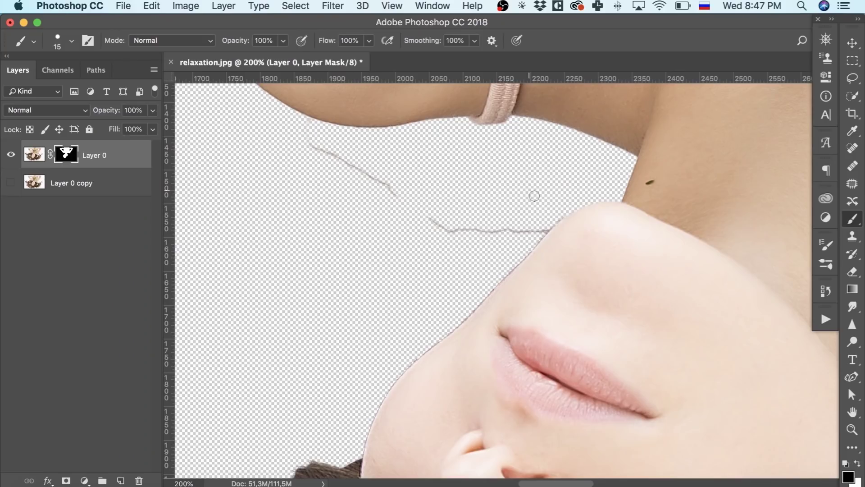
pyautogui.moveTo(553, 219); pyautogui.dragTo(522, 254)
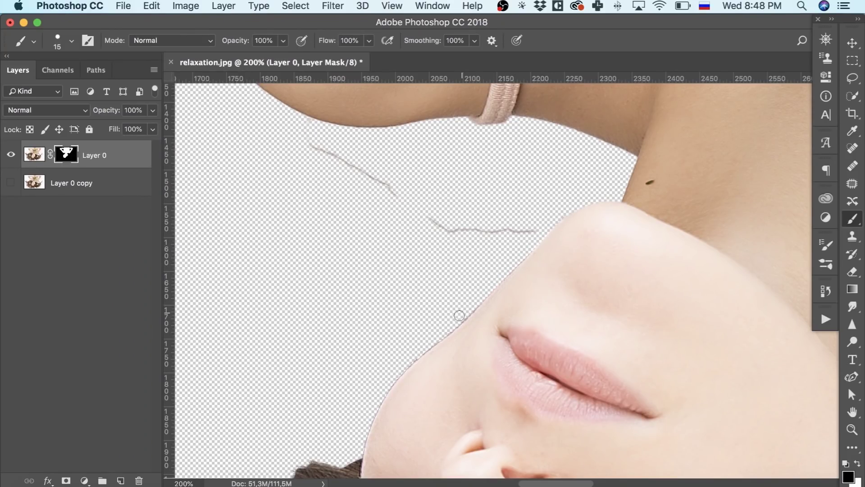
pyautogui.scroll(-5, 386, 375)
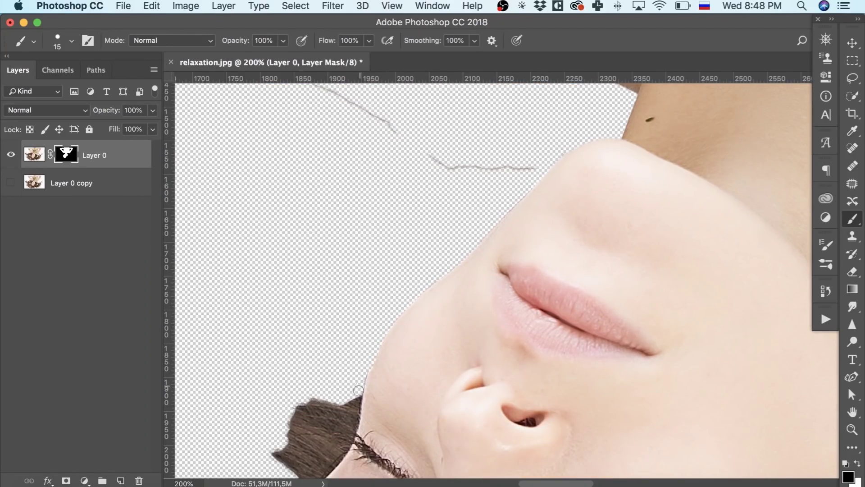
# Step: Paint black on the layer mask with a 100 px brush at the edge of the hair behind the neck
pyautogui.press('super+minus')
pyautogui.press('super+minus')
pyautogui.press('super+minus')
pyautogui.press('super+plus')
pyautogui.press(']')
pyautogui.press(']')
pyautogui.press(']')
pyautogui.press(']')
pyautogui.press(']')
pyautogui.press(']')
pyautogui.press(']')
pyautogui.press(']')
pyautogui.press(']')
pyautogui.press(']')
pyautogui.press(']')
pyautogui.press(']')
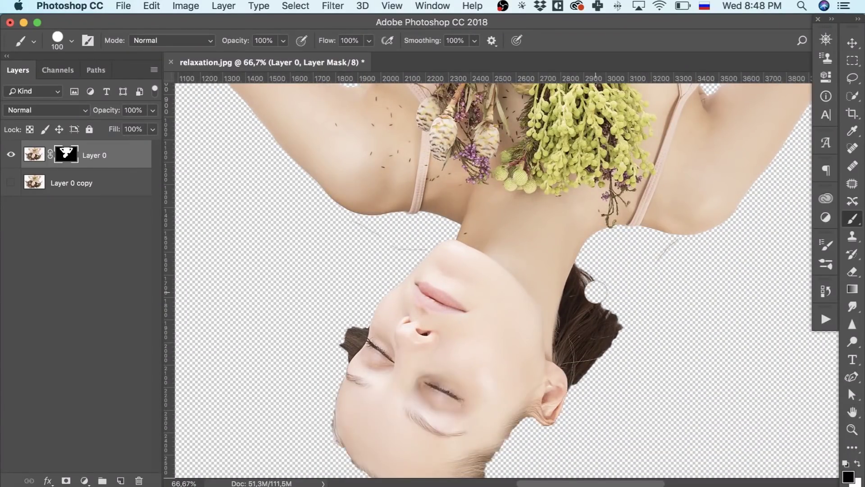
pyautogui.moveTo(596, 292); pyautogui.dragTo(590, 270)
# Step: Paint white on the layer mask with a 175 px brush to restore the hair around the forehead from ear to temple
pyautogui.press('super+plus')
pyautogui.scroll(-8, 695, 303)
pyautogui.press('super+minus')
pyautogui.press('super+minus')
pyautogui.press('x')
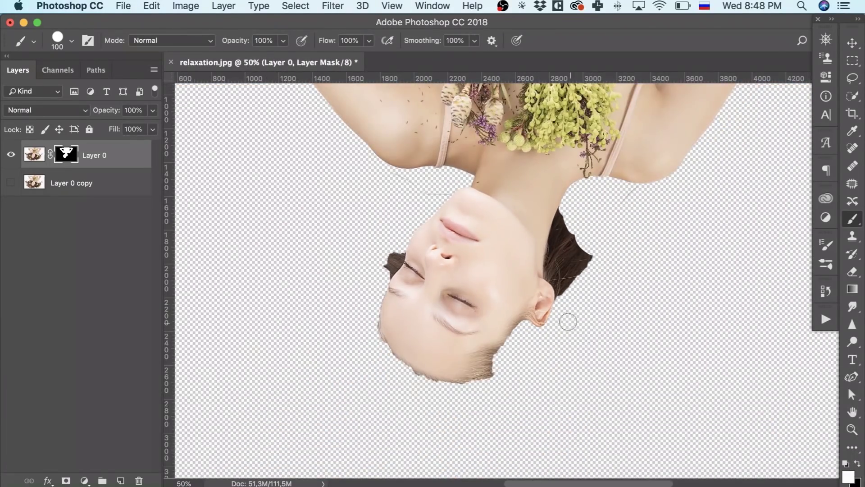
pyautogui.press(']')
pyautogui.press(']')
pyautogui.press(']')
pyautogui.moveTo(500, 354); pyautogui.dragTo(394, 281)
pyautogui.press('super+minus')
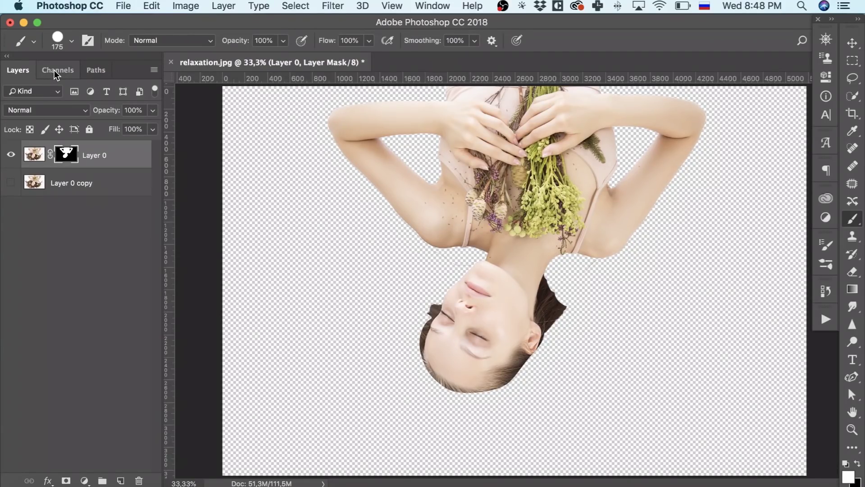
# Step: Disable the layer mask of Layer 0 and target the composite RGB channel
pyautogui.rightClick(76, 153)
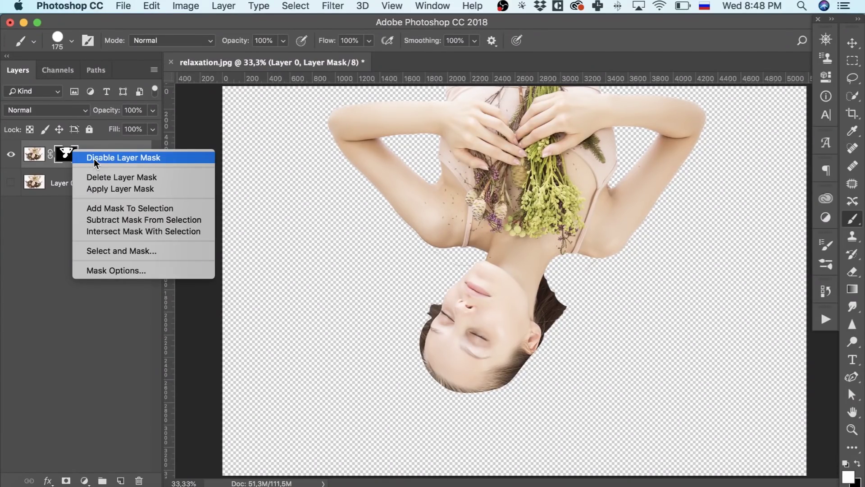
pyautogui.click(94, 159)
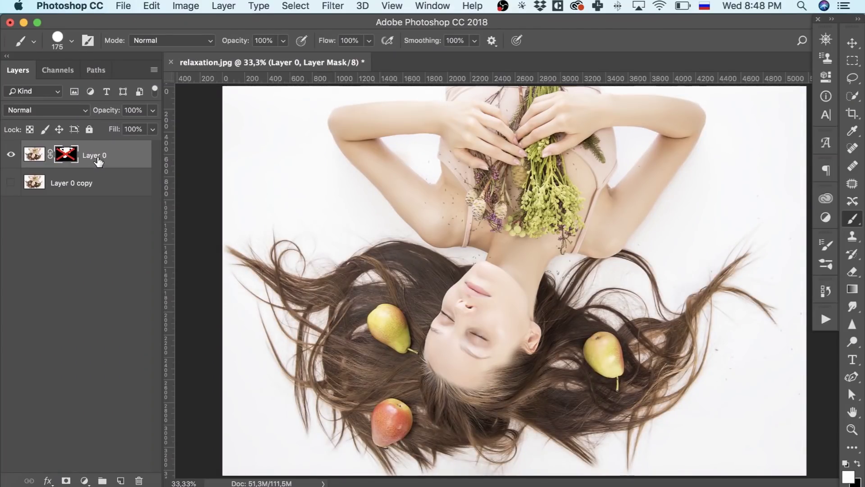
pyautogui.click(65, 69)
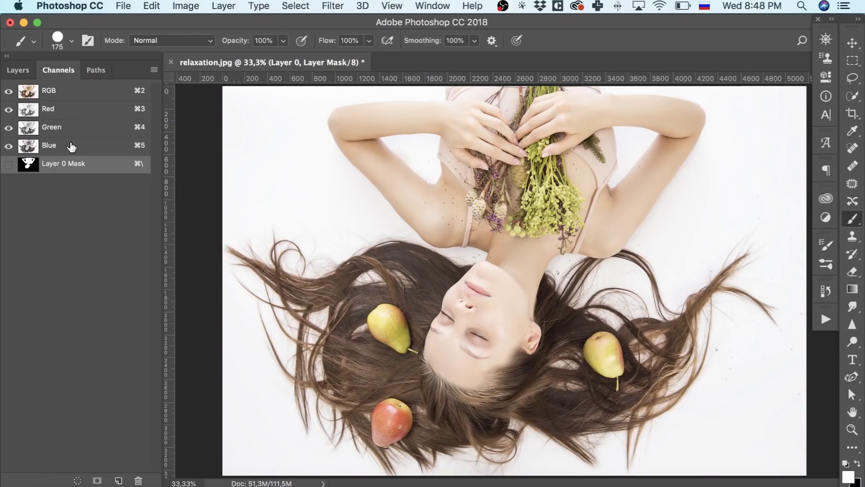
pyautogui.click(72, 91)
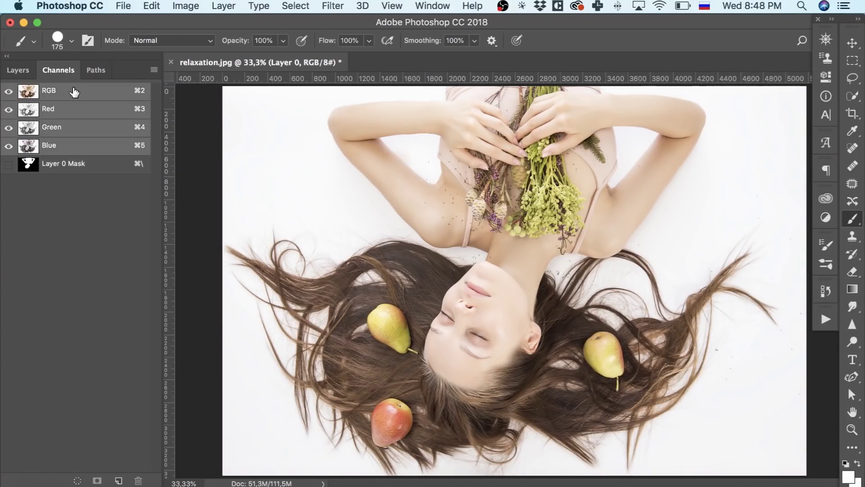
# Step: Compare the Green, Blue and Red channels and duplicate the Blue channel
pyautogui.click(77, 127)
pyautogui.click(78, 144)
pyautogui.click(70, 112)
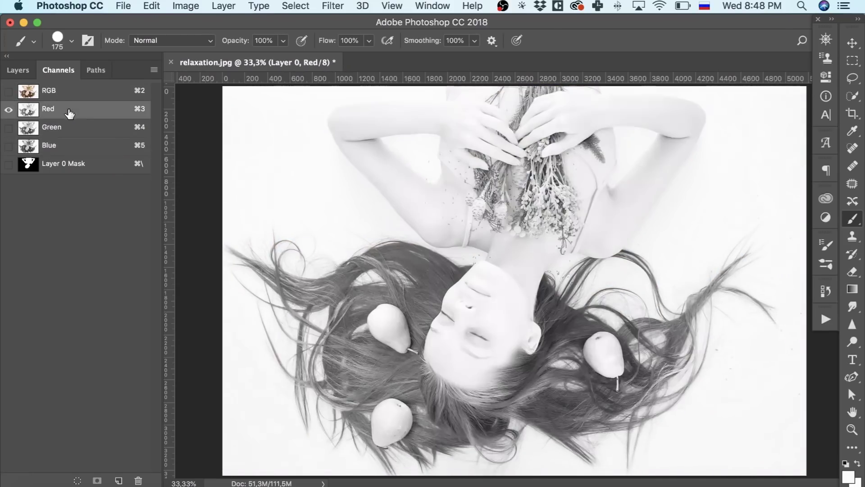
pyautogui.click(68, 149)
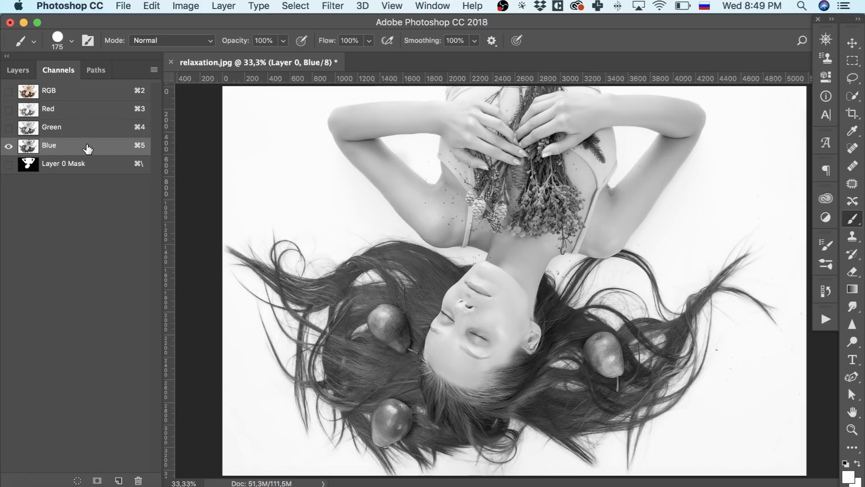
pyautogui.moveTo(87, 149); pyautogui.dragTo(118, 480)
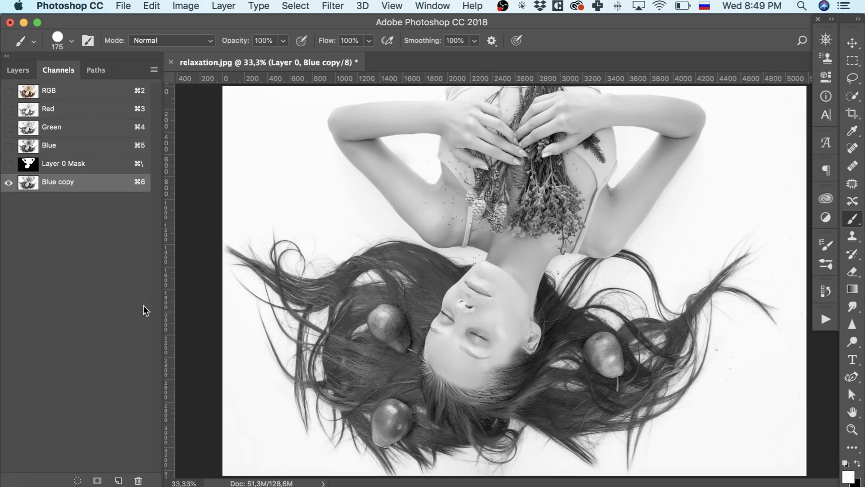
# Step: Open Levels for the Blue copy channel and set the black input to 147 and the white input to 225
pyautogui.click(185, 6)
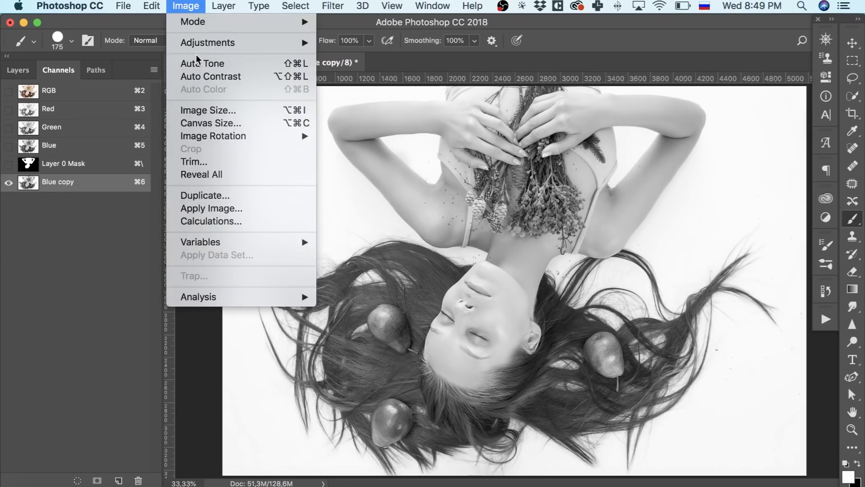
pyautogui.moveTo(195, 42)
pyautogui.click(365, 56)
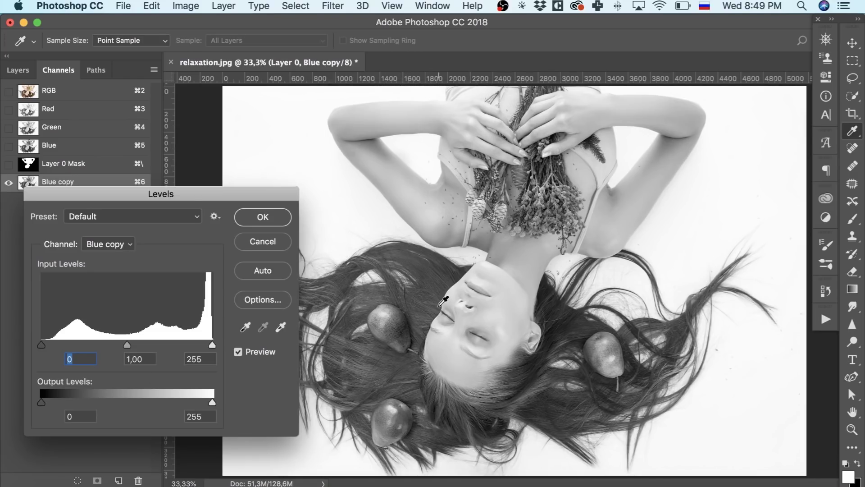
pyautogui.press('super+plus')
pyautogui.press('super+plus')
pyautogui.press('super+plus')
pyautogui.hscroll(7, 655, 304)
# Step: Check the hair ends, set the Levels midtone input to 1,47 and apply the adjustment to the Blue copy channel
pyautogui.press('super+plus')
pyautogui.scroll(-4, 656, 305)
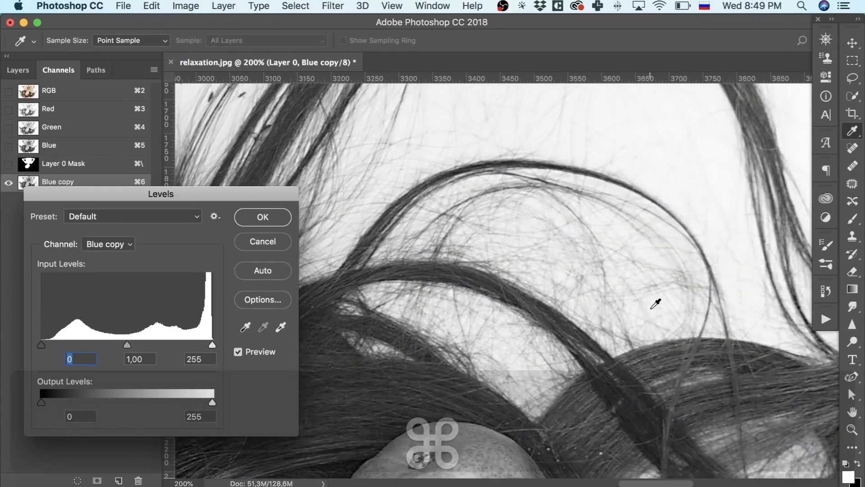
pyautogui.moveTo(41, 344); pyautogui.dragTo(140, 339)
pyautogui.moveTo(212, 344); pyautogui.dragTo(192, 344)
pyautogui.scroll(-10, 546, 373)
pyautogui.scroll(-10, 545, 372)
pyautogui.hscroll(-10, 546, 372)
pyautogui.press('super+plus')
pyautogui.press('super+minus')
pyautogui.press('super+minus')
pyautogui.scroll(5, 460, 308)
pyautogui.hscroll(-2, 460, 308)
pyautogui.scroll(-10, 460, 308)
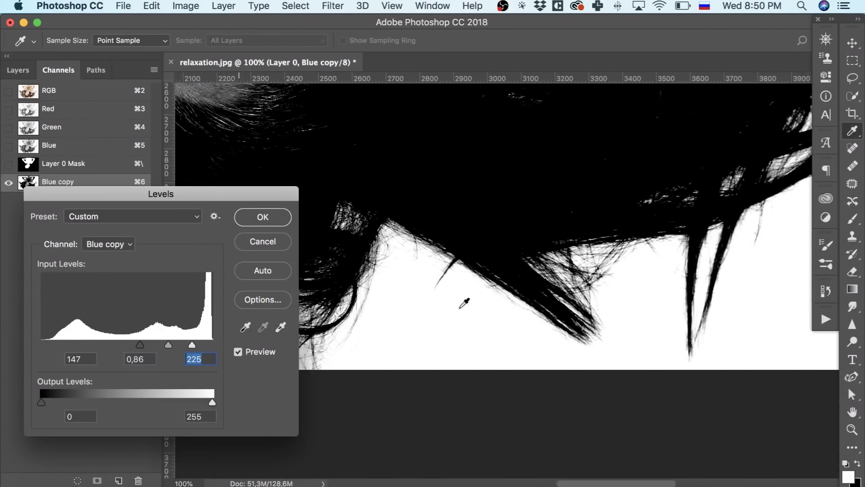
pyautogui.scroll(15, 464, 303)
pyautogui.moveTo(169, 344); pyautogui.dragTo(158, 344)
pyautogui.scroll(-15, 376, 322)
pyautogui.hscroll(-8, 376, 322)
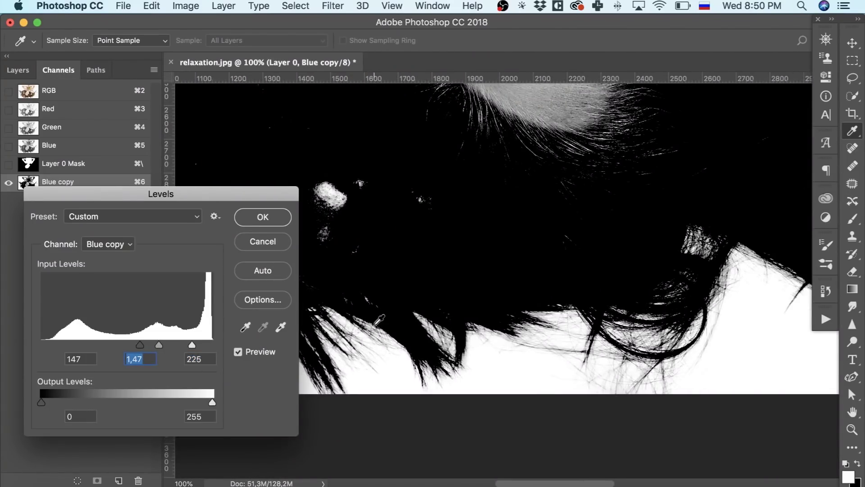
pyautogui.click(263, 218)
# Step: Lasso the fine curled strands at the image's lower edge and lower their white input level with Levels
pyautogui.press('b')
pyautogui.press('super+minus')
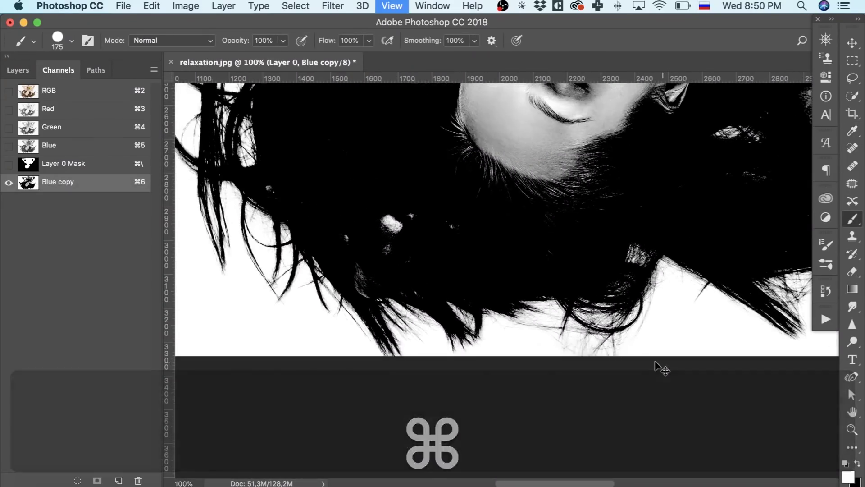
pyautogui.press('super+minus')
pyautogui.scroll(5, 649, 350)
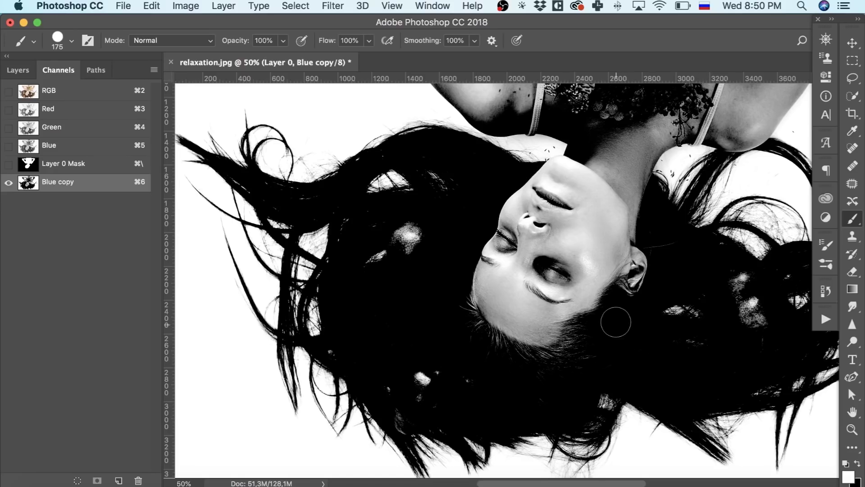
pyautogui.hscroll(3, 628, 335)
pyautogui.scroll(-1, 628, 336)
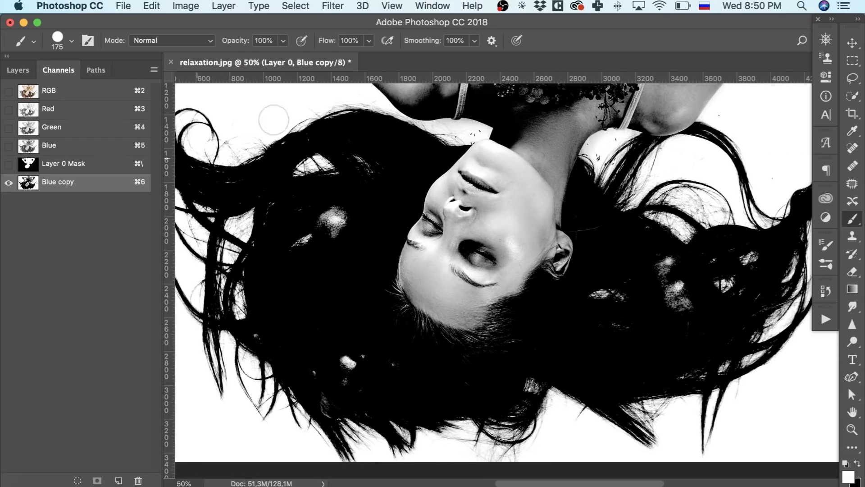
pyautogui.click(853, 80)
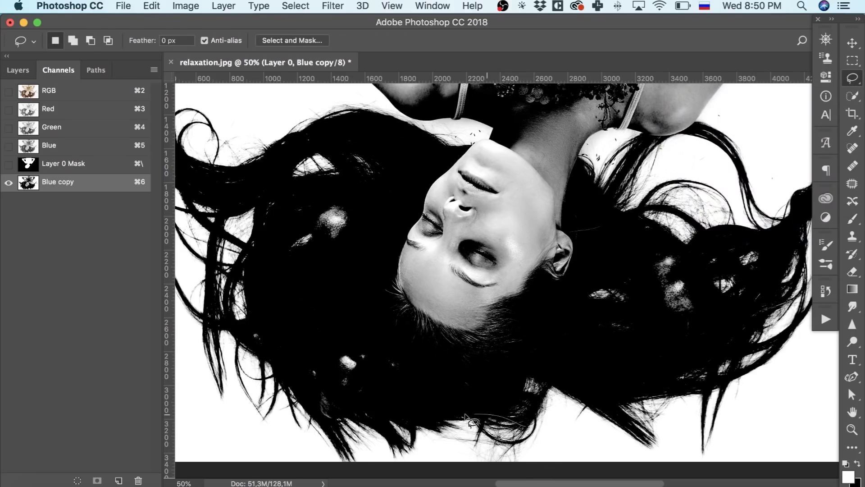
pyautogui.moveTo(526, 443); pyautogui.dragTo(525, 426)
pyautogui.press('super+equal')
pyautogui.press('super+equal')
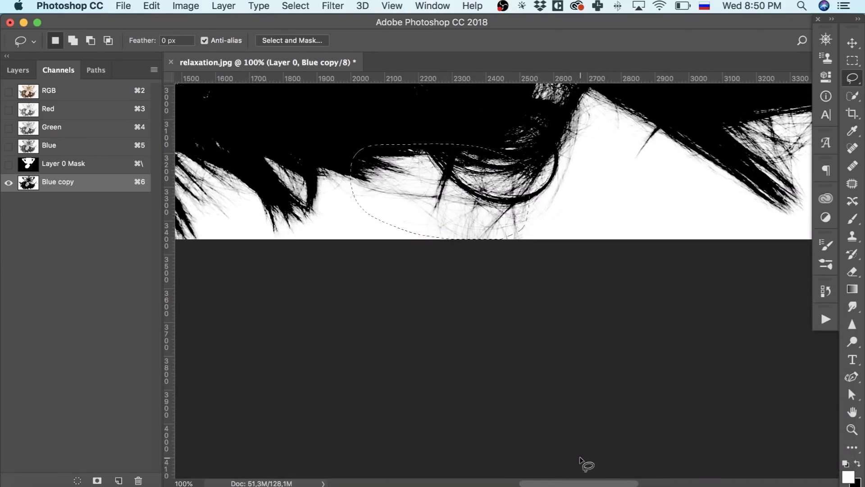
pyautogui.click(186, 6)
pyautogui.moveTo(208, 41)
pyautogui.click(374, 54)
pyautogui.moveTo(213, 345); pyautogui.dragTo(197, 346)
pyautogui.click(262, 217)
# Step: Lasso the small light gap in the hair above the curled strands and lower its white input level with Levels
pyautogui.scroll(4, 560, 324)
pyautogui.hscroll(3, 560, 325)
pyautogui.moveTo(488, 210); pyautogui.dragTo(456, 205)
pyautogui.click(186, 6)
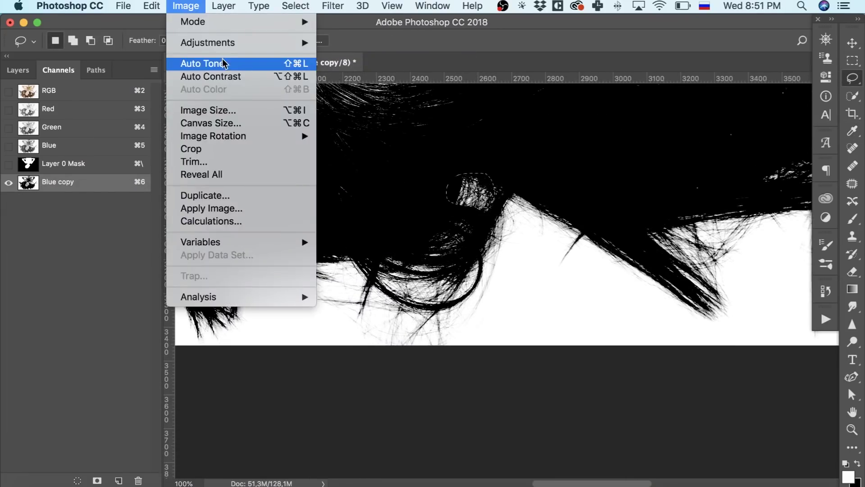
pyautogui.moveTo(207, 41)
pyautogui.click(375, 54)
pyautogui.moveTo(212, 345); pyautogui.dragTo(196, 345)
pyautogui.click(263, 217)
# Step: Lasso the wispy triangular gap beside the pointed lock and lower its white input level with Levels
pyautogui.hscroll(4, 777, 316)
pyautogui.moveTo(553, 212)
pyautogui.mouseDown()
pyautogui.moveTo(498, 263)
pyautogui.moveTo(553, 211)
pyautogui.mouseUp()
pyautogui.click(186, 6)
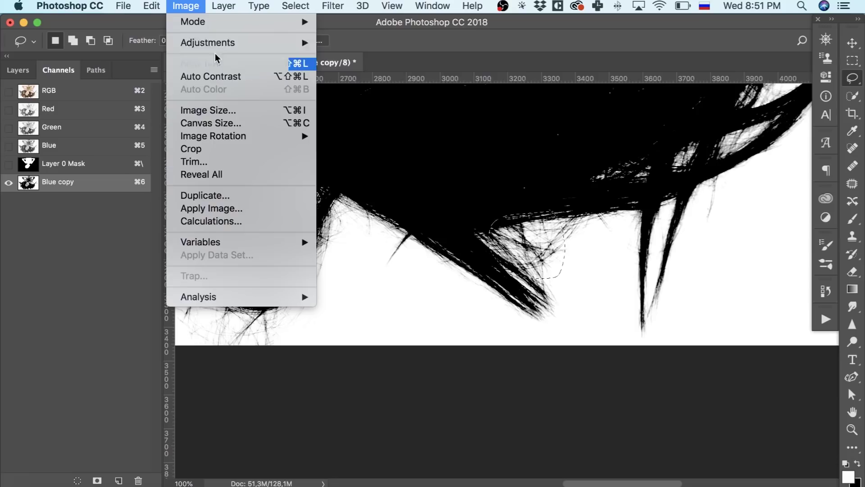
pyautogui.click(375, 55)
pyautogui.moveTo(212, 345); pyautogui.dragTo(197, 345)
pyautogui.click(264, 217)
# Step: Lasso the small light opening above the two hanging strands and lower its white input level with Levels
pyautogui.scroll(5, 585, 316)
pyautogui.moveTo(588, 320)
pyautogui.mouseDown()
pyautogui.moveTo(585, 360)
pyautogui.moveTo(587, 320)
pyautogui.mouseUp()
pyautogui.click(186, 5)
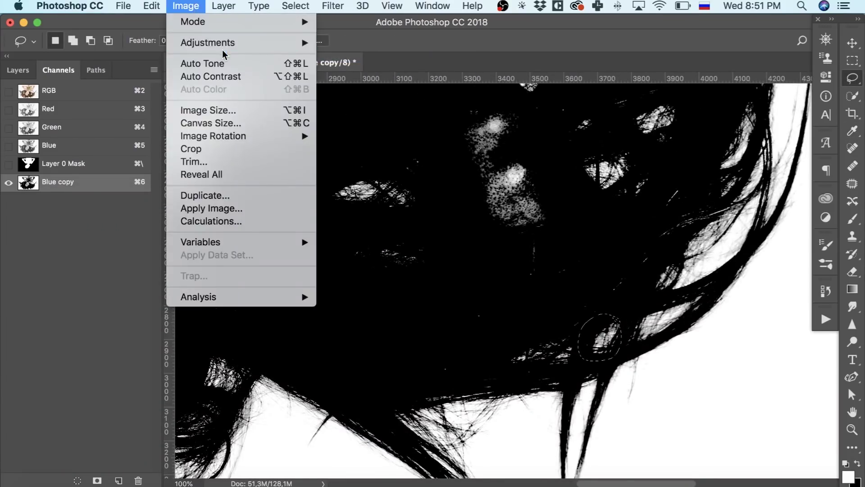
pyautogui.click(374, 55)
pyautogui.moveTo(210, 345); pyautogui.dragTo(199, 345)
pyautogui.press('Return')
# Step: Lasso the elongated gap inside the outer hair curve and use Levels to lower its white input and brighten its midtones
pyautogui.press('l')
pyautogui.scroll(5, 621, 356)
pyautogui.hscroll(3, 621, 356)
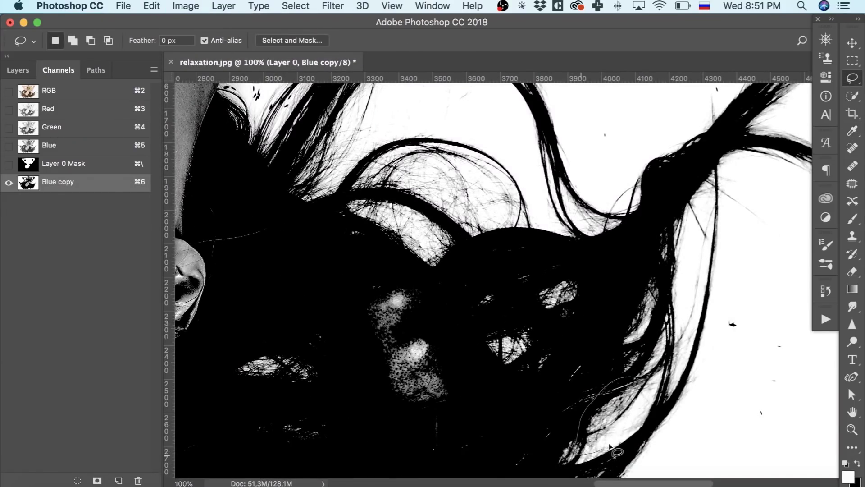
pyautogui.moveTo(609, 445); pyautogui.dragTo(611, 447)
pyautogui.click(185, 6)
pyautogui.press('super+l')
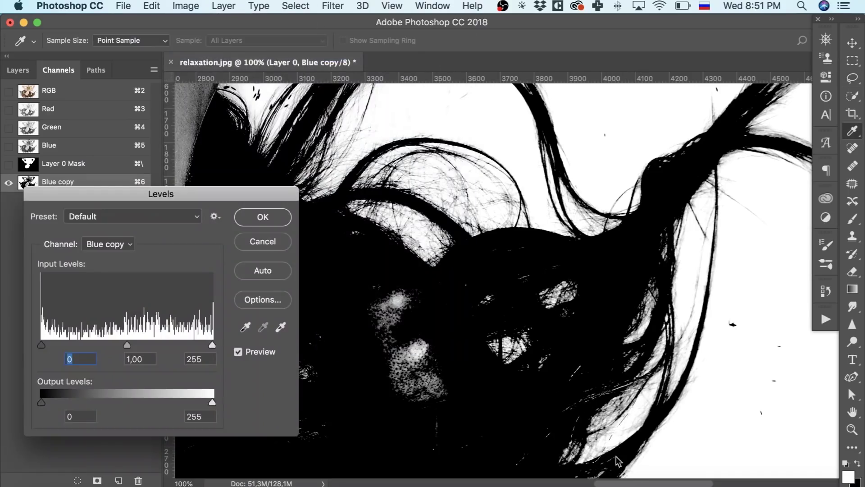
pyautogui.moveTo(214, 345); pyautogui.dragTo(183, 346)
pyautogui.moveTo(111, 345); pyautogui.dragTo(106, 346)
pyautogui.press('Return')
# Step: Lasso the light gap between the neck and the shoulder hair and lower its white input level with Levels
pyautogui.scroll(-6, 496, 270)
pyautogui.hscroll(-8, 496, 271)
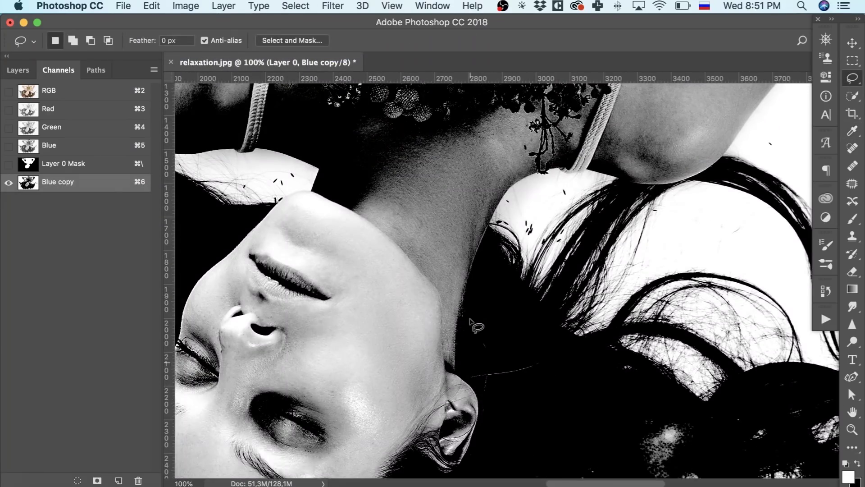
pyautogui.moveTo(620, 190)
pyautogui.mouseDown()
pyautogui.moveTo(552, 161)
pyautogui.moveTo(508, 268)
pyautogui.moveTo(584, 267)
pyautogui.mouseUp()
pyautogui.click(186, 6)
pyautogui.press('super+l')
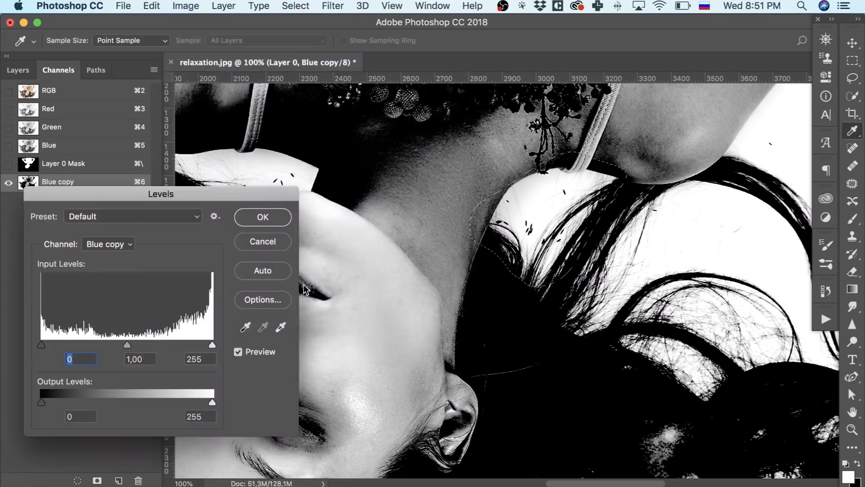
pyautogui.moveTo(213, 345); pyautogui.dragTo(168, 343)
pyautogui.click(269, 218)
# Step: Lasso the light band between the other shoulder and the hair and lower its white input level with Levels
pyautogui.hscroll(-6, 496, 270)
pyautogui.moveTo(296, 145)
pyautogui.mouseDown()
pyautogui.moveTo(296, 129)
pyautogui.moveTo(392, 212)
pyautogui.mouseUp()
pyautogui.click(193, 5)
pyautogui.moveTo(198, 38)
pyautogui.click(331, 51)
pyautogui.moveTo(213, 345); pyautogui.dragTo(182, 344)
pyautogui.click(263, 217)
# Step: Lasso the light edge beneath the strap near the chin and set its white input level to 213 with Levels
pyautogui.moveTo(498, 143); pyautogui.dragTo(480, 139)
pyautogui.click(186, 6)
pyautogui.click(347, 57)
pyautogui.moveTo(213, 344); pyautogui.dragTo(185, 344)
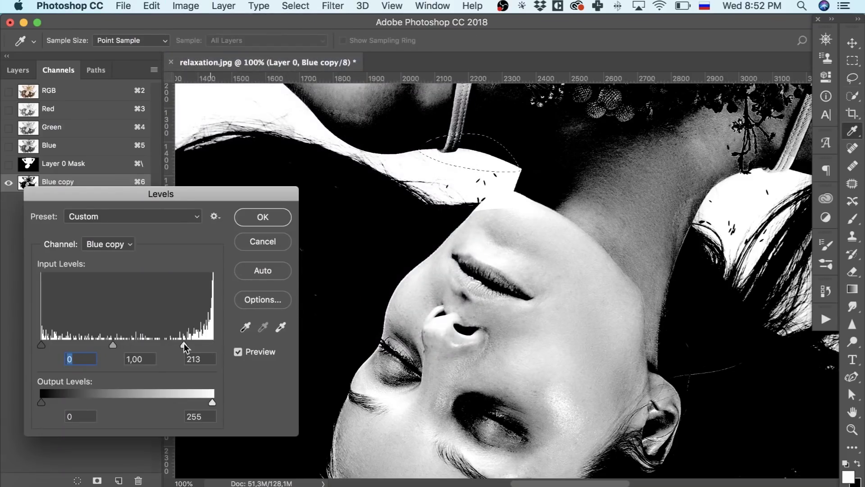
pyautogui.click(255, 218)
# Step: Lasso the small light gap beside the pale pear spot in the dark hair and lower its white input level with Levels
pyautogui.hscroll(-5, 402, 272)
pyautogui.scroll(3, 402, 272)
pyautogui.scroll(-8, 401, 271)
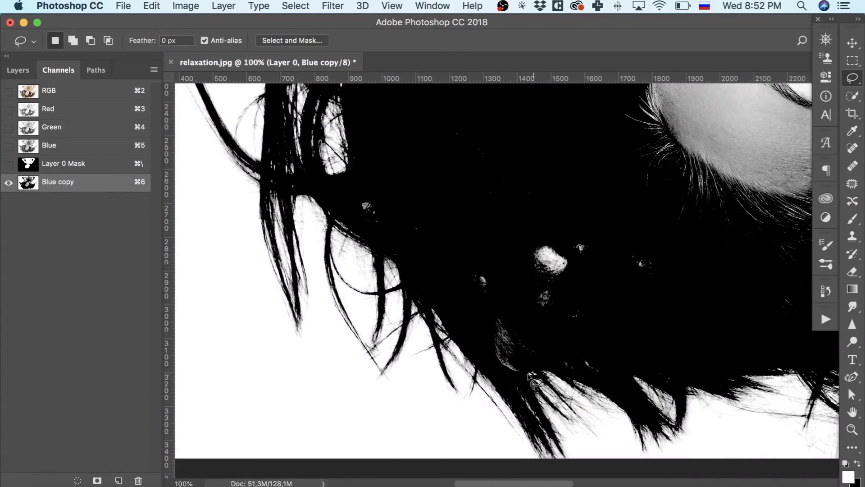
pyautogui.hscroll(-2, 402, 271)
pyautogui.moveTo(396, 190); pyautogui.dragTo(419, 200)
pyautogui.click(186, 5)
pyautogui.moveTo(203, 43)
pyautogui.click(347, 54)
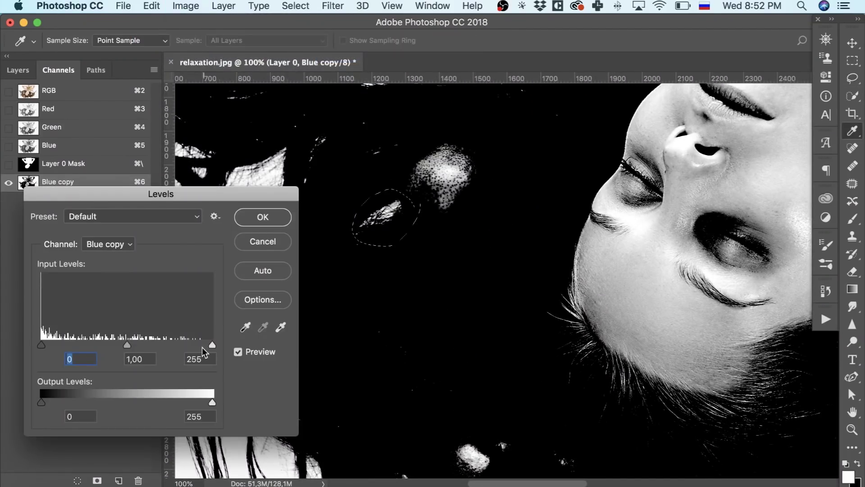
pyautogui.moveTo(213, 344); pyautogui.dragTo(164, 346)
pyautogui.click(254, 216)
pyautogui.scroll(-8, 328, 226)
pyautogui.click(186, 6)
pyautogui.click(356, 55)
pyautogui.click(257, 217)
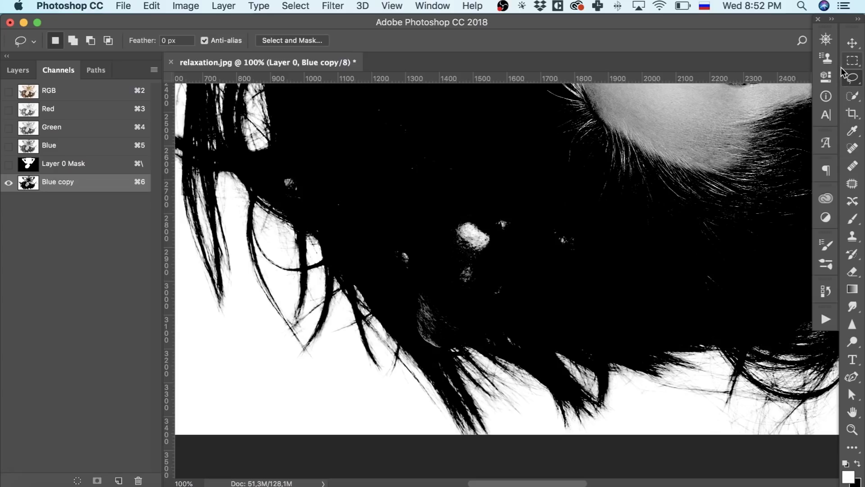
# Step: Invert the Blue copy channel and load it as a selection
pyautogui.press('super+minus')
pyautogui.press('super+minus')
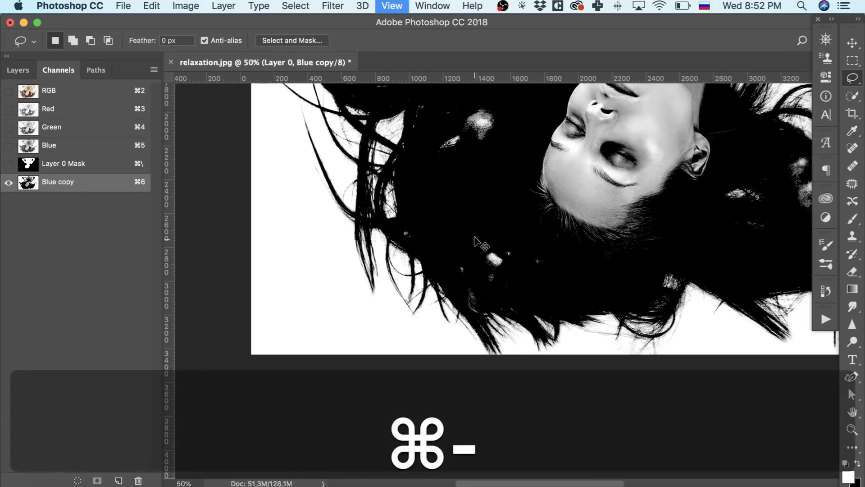
pyautogui.press('super+minus')
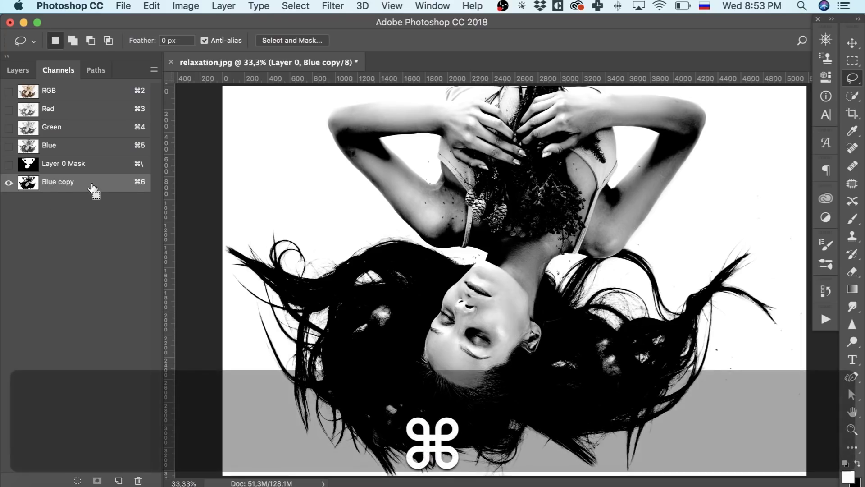
pyautogui.press('super+i')
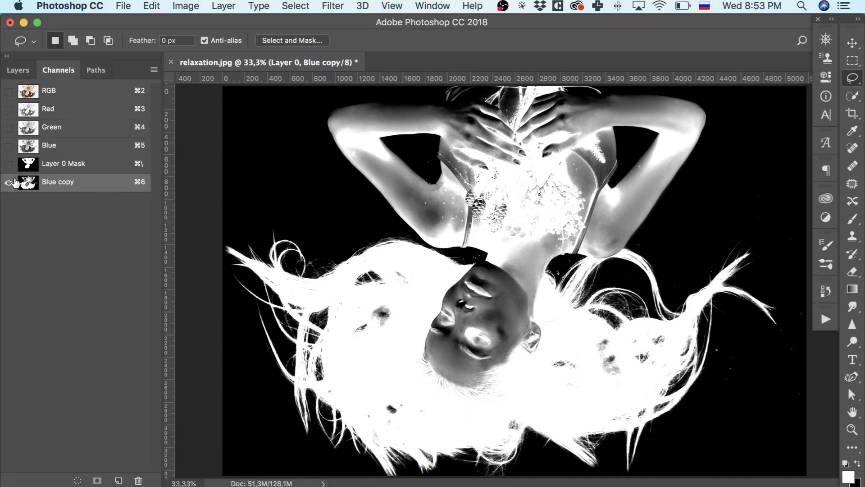
pyautogui.keyDown('super'); pyautogui.click(30, 184); pyautogui.keyUp('super')
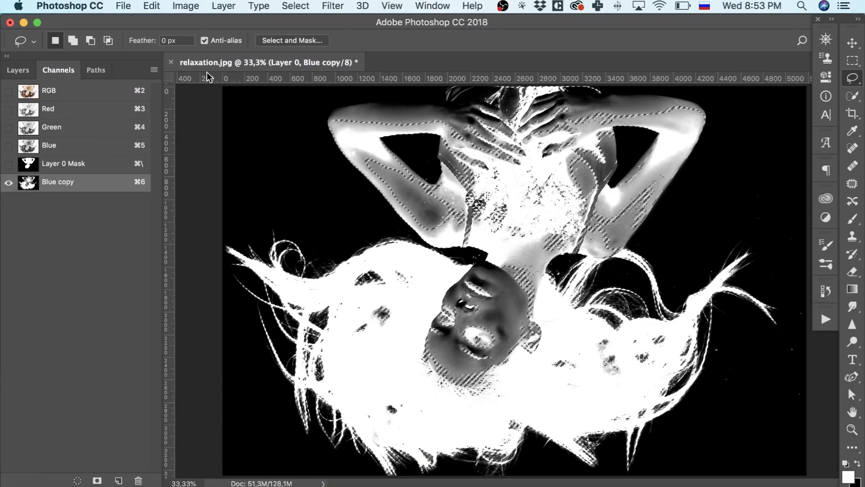
# Step: Re-enable Layer 0's disabled layer mask and make it active for editing
pyautogui.click(21, 72)
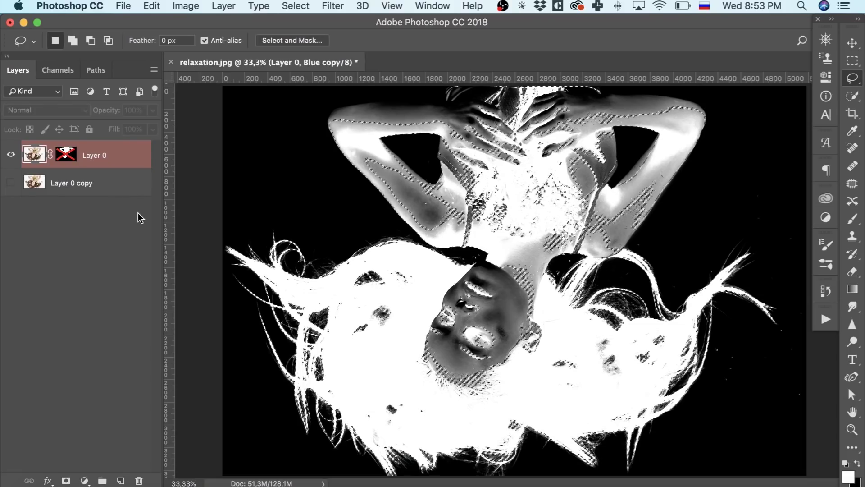
pyautogui.keyDown('shift'); pyautogui.click(66, 156); pyautogui.keyUp('shift')
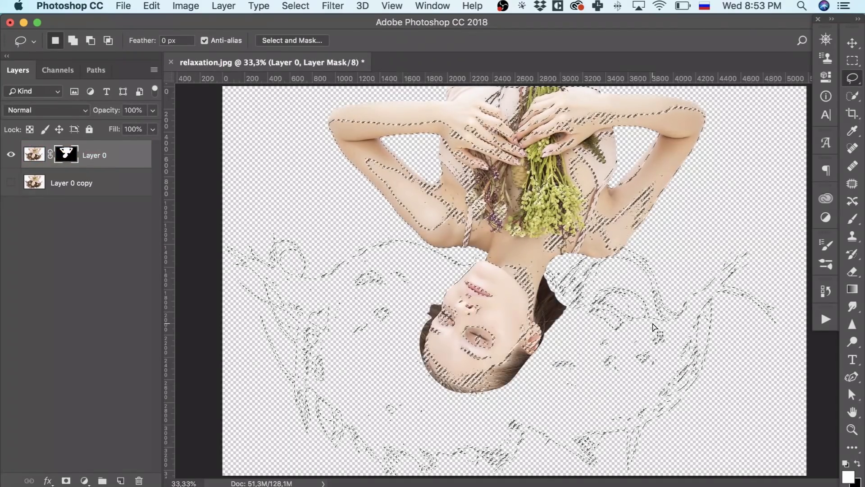
pyautogui.press('super+minus')
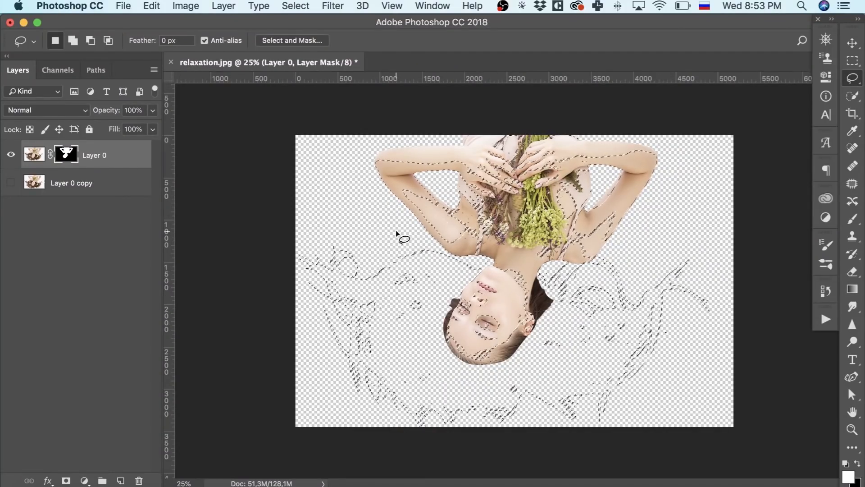
# Step: Paint white over all the hair on Layer 0's mask with a 1100 px brush inside the selection, and deselect
pyautogui.click(855, 220)
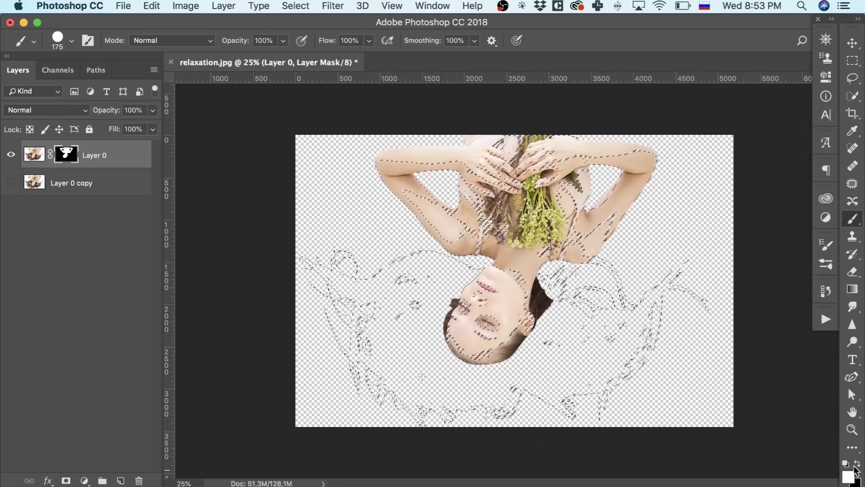
pyautogui.press(']')
pyautogui.press(']')
pyautogui.press(']')
pyautogui.press(']')
pyautogui.press(']')
pyautogui.press(']')
pyautogui.press(']')
pyautogui.press(']')
pyautogui.press(']')
pyautogui.press(']')
pyautogui.press(']')
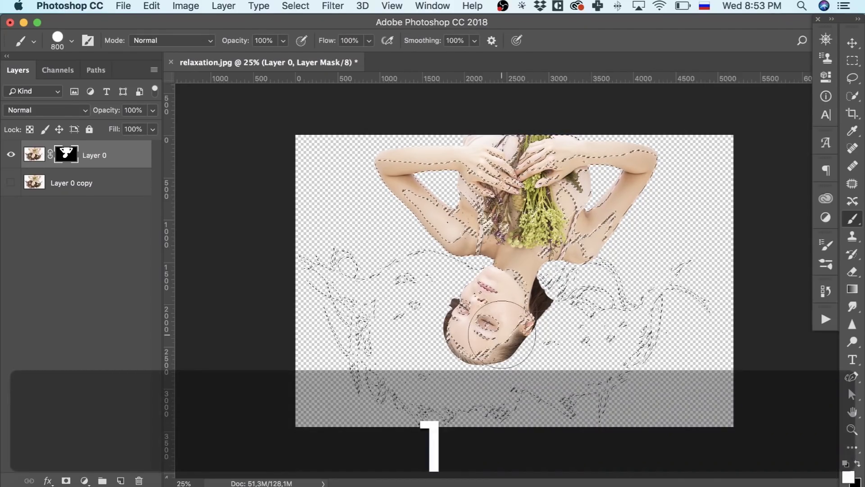
pyautogui.moveTo(489, 295)
pyautogui.mouseDown()
pyautogui.moveTo(401, 282)
pyautogui.moveTo(342, 255)
pyautogui.mouseUp()
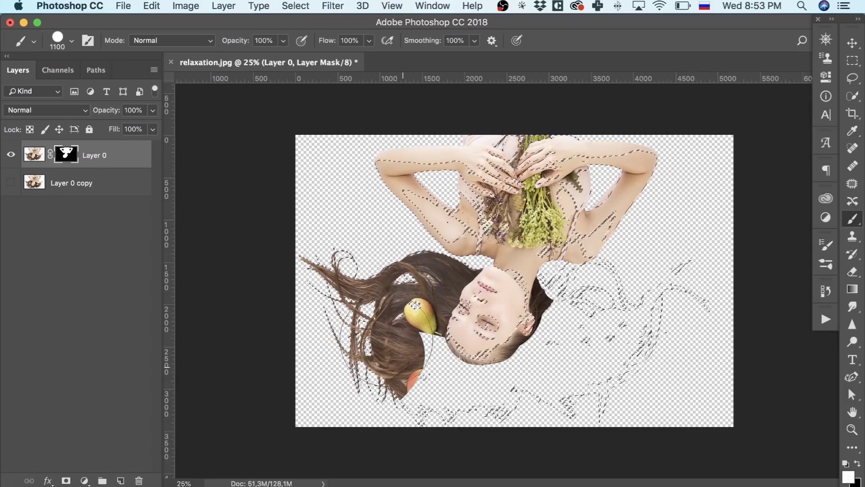
pyautogui.moveTo(391, 460)
pyautogui.mouseDown()
pyautogui.moveTo(679, 422)
pyautogui.moveTo(533, 379)
pyautogui.moveTo(775, 223)
pyautogui.moveTo(630, 290)
pyautogui.moveTo(705, 384)
pyautogui.moveTo(499, 335)
pyautogui.moveTo(588, 241)
pyautogui.mouseUp()
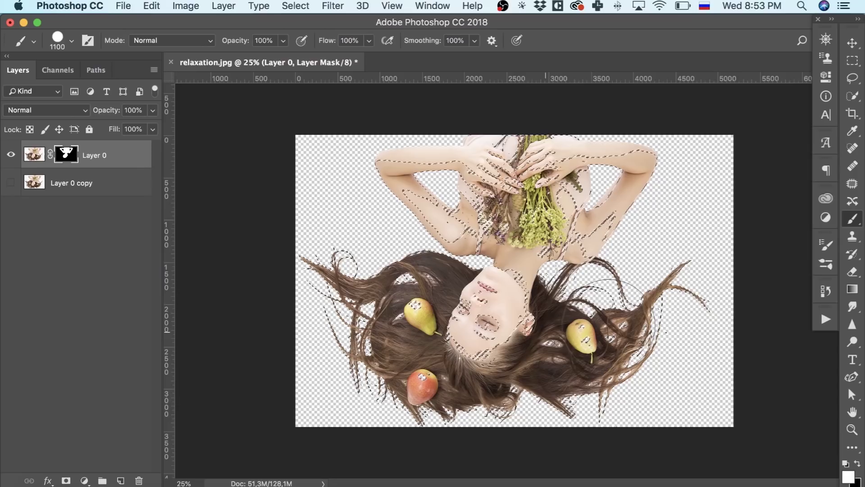
pyautogui.press('super+d')
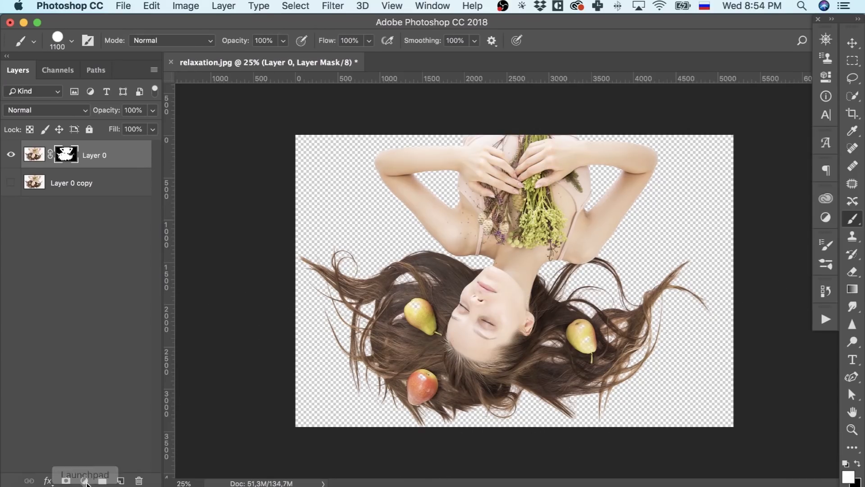
# Step: Add a bright green Solid Color fill layer and place it directly below Layer 0
pyautogui.click(84, 481)
pyautogui.click(149, 224)
pyautogui.click(222, 385)
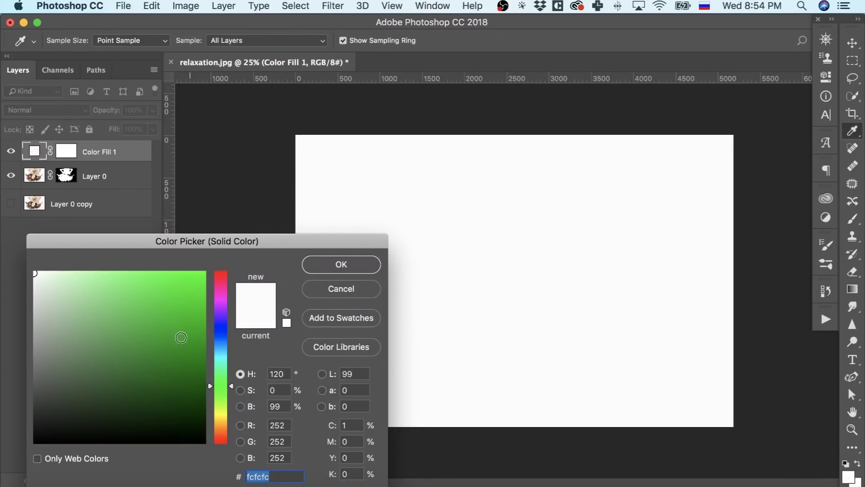
pyautogui.moveTo(181, 337); pyautogui.dragTo(233, 240)
pyautogui.click(341, 261)
pyautogui.moveTo(134, 163); pyautogui.dragTo(128, 189)
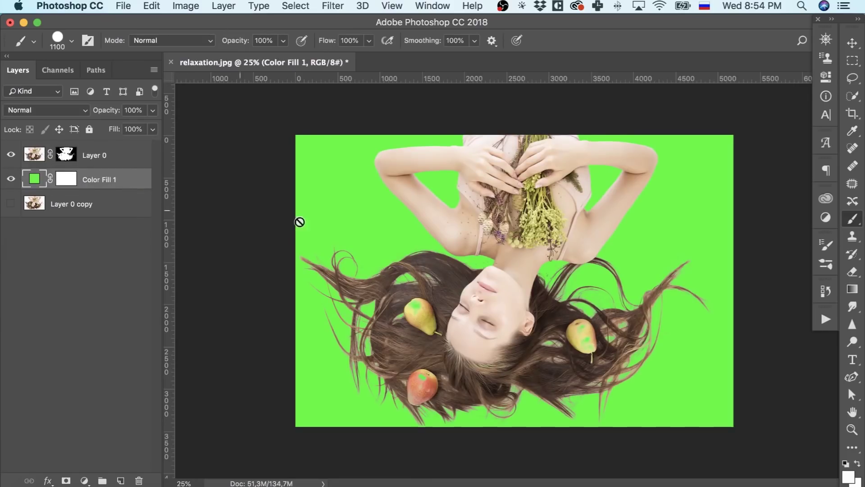
# Step: Paint white on Layer 0's mask with a 60 px brush over the green sliver along the cheek beside the lips
pyautogui.scroll(5, 644, 352)
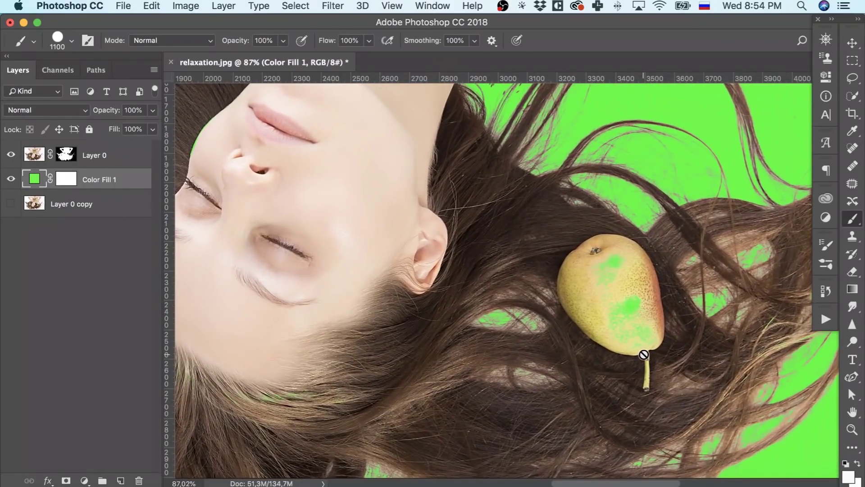
pyautogui.hscroll(-5, 422, 349)
pyautogui.scroll(4, 421, 349)
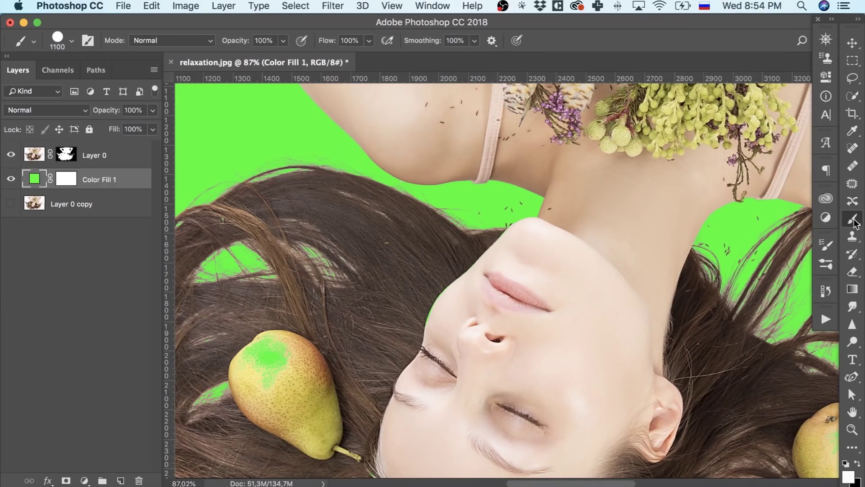
pyautogui.click(65, 154)
pyautogui.press('[')
pyautogui.press('[')
pyautogui.press('[')
pyautogui.press('[')
pyautogui.press('[')
pyautogui.press('[')
pyautogui.press('[')
pyautogui.press('[')
pyautogui.press('[')
pyautogui.press('[')
pyautogui.press('[')
pyautogui.press('[')
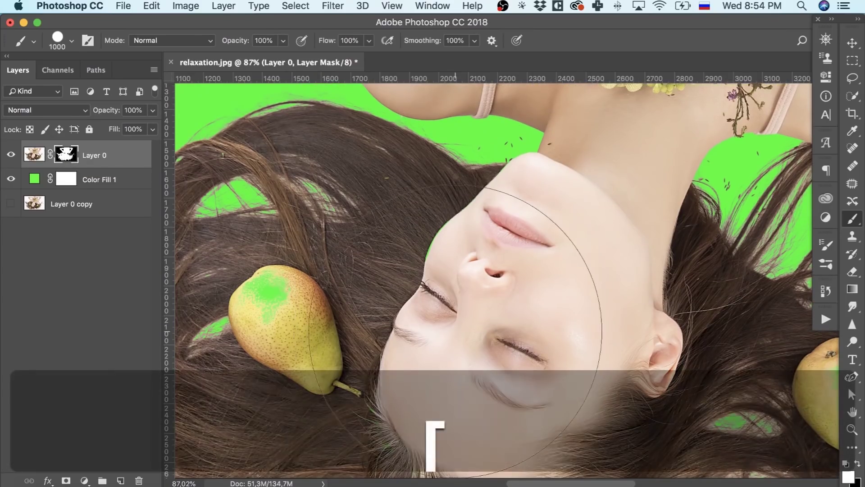
pyautogui.press('super+equal')
pyautogui.press('super+equal')
pyautogui.press('super+equal')
pyautogui.press('super+minus')
pyautogui.press('[')
pyautogui.press('[')
pyautogui.scroll(3, 492, 239)
pyautogui.hscroll(-5, 500, 252)
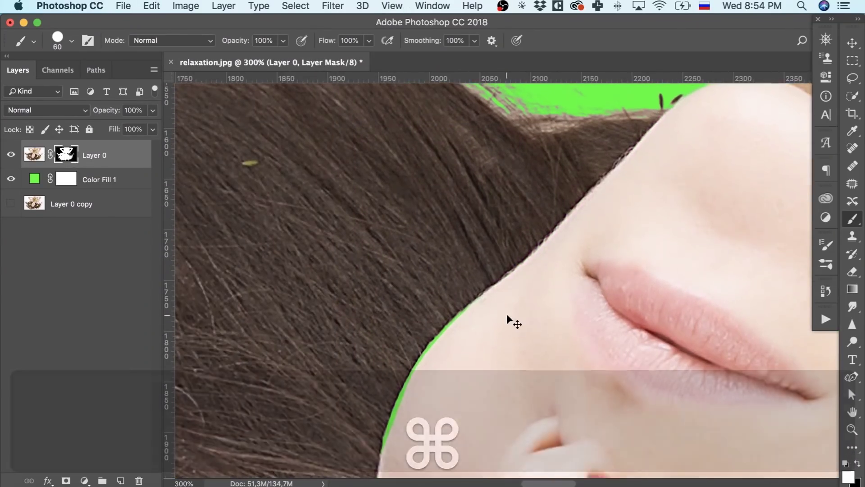
# Step: Restore the forehead hairline by painting white on Layer 0's mask with a 200 px brush
pyautogui.press('super+minus')
pyautogui.scroll(-6, 556, 340)
pyautogui.hscroll(3, 553, 337)
pyautogui.press(']')
pyautogui.press(']')
pyautogui.press(']')
pyautogui.press(']')
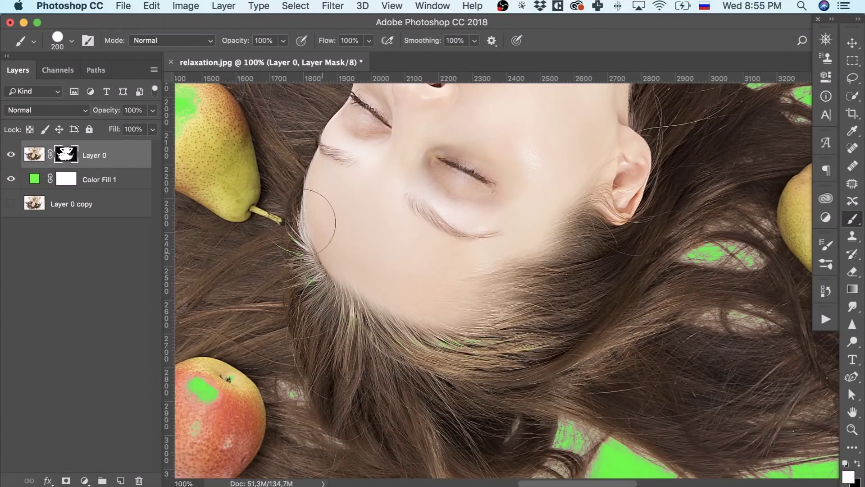
pyautogui.moveTo(317, 223); pyautogui.dragTo(514, 347)
# Step: Paint white on the mask over the see-through spots of the yellow pear on the ear's side of the head
pyautogui.scroll(-3, 513, 347)
pyautogui.hscroll(8, 625, 210)
pyautogui.moveTo(625, 210); pyautogui.dragTo(616, 187)
# Step: Clean up the shoulder edge above the hair and around the strap on the mask with a fine white brush of 9 to 10 px
pyautogui.scroll(8, 638, 225)
pyautogui.hscroll(6, 643, 226)
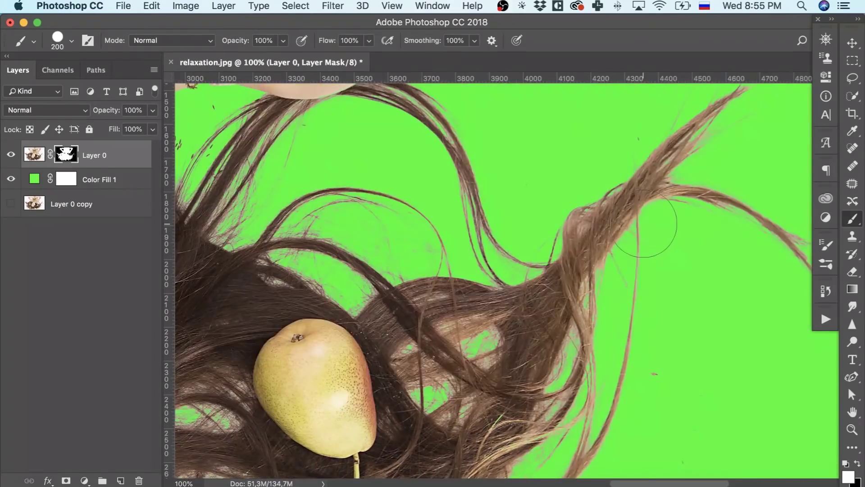
pyautogui.hscroll(-6, 643, 226)
pyautogui.press('super+equal')
pyautogui.press('super+equal')
pyautogui.press('[')
pyautogui.press('[')
pyautogui.press('[')
pyautogui.press('[')
pyautogui.press('[')
pyautogui.press('[')
pyautogui.press('[')
pyautogui.press('[')
pyautogui.press('[')
pyautogui.press('[')
pyautogui.press('[')
pyautogui.press('[')
pyautogui.moveTo(602, 281); pyautogui.dragTo(779, 223)
pyautogui.press('[')
pyautogui.press('[')
pyautogui.press('[')
pyautogui.press('[')
pyautogui.press('[')
pyautogui.press('[')
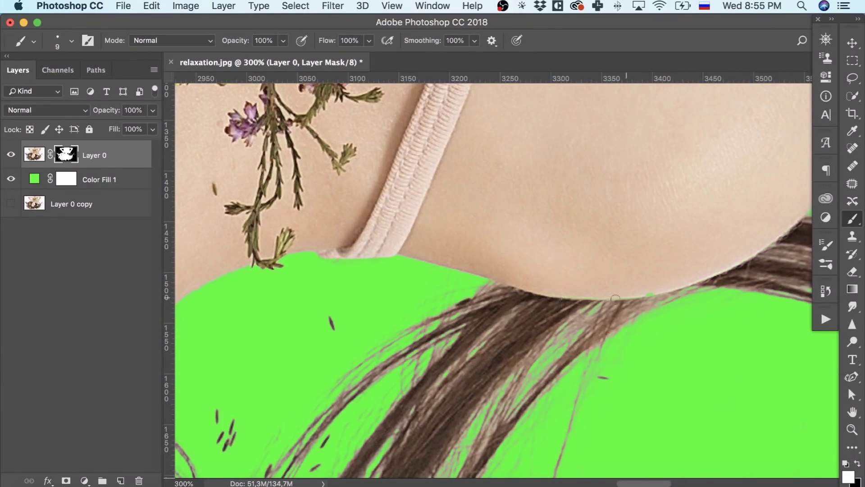
pyautogui.hscroll(-4, 616, 299)
pyautogui.press(']')
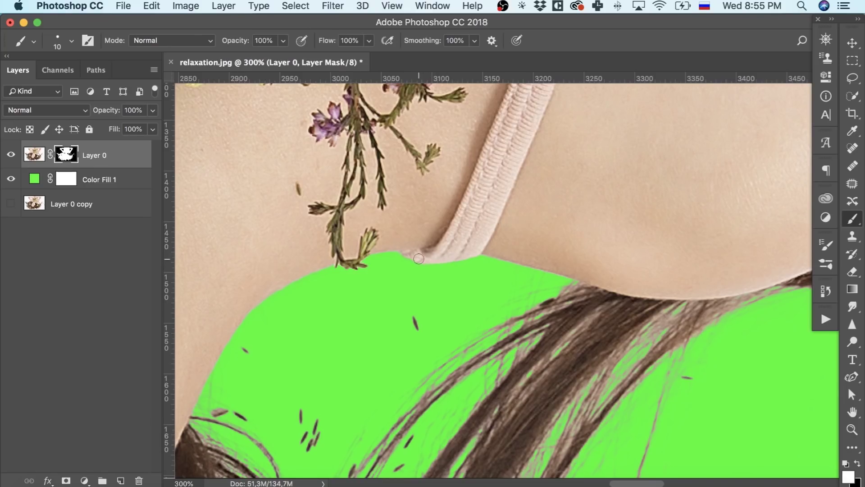
# Step: Fill the see-through spot on the yellow pear facing the lips by painting white on the mask with a 125 px brush
pyautogui.press('super+minus')
pyautogui.press('super+minus')
pyautogui.hscroll(-6, 391, 238)
pyautogui.scroll(-4, 531, 270)
pyautogui.press(']')
pyautogui.press(']')
pyautogui.press(']')
pyautogui.press(']')
pyautogui.press(']')
pyautogui.press(']')
pyautogui.press(']')
pyautogui.press(']')
pyautogui.press(']')
pyautogui.press(']')
pyautogui.press(']')
pyautogui.press(']')
pyautogui.press(']')
pyautogui.press(']')
pyautogui.moveTo(541, 266); pyautogui.dragTo(519, 286)
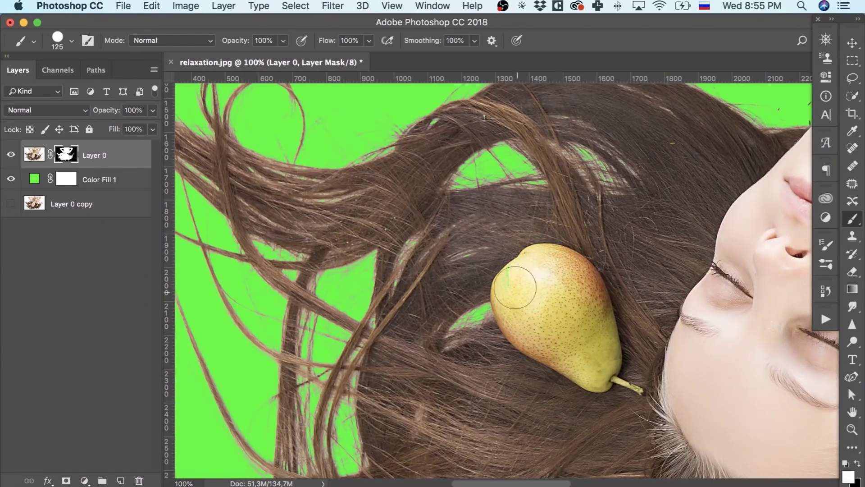
# Step: Paint white on the mask over the see-through spots of the red pear below the forehead
pyautogui.scroll(-8, 589, 310)
pyautogui.moveTo(563, 250); pyautogui.dragTo(530, 326)
pyautogui.hscroll(5, 526, 313)
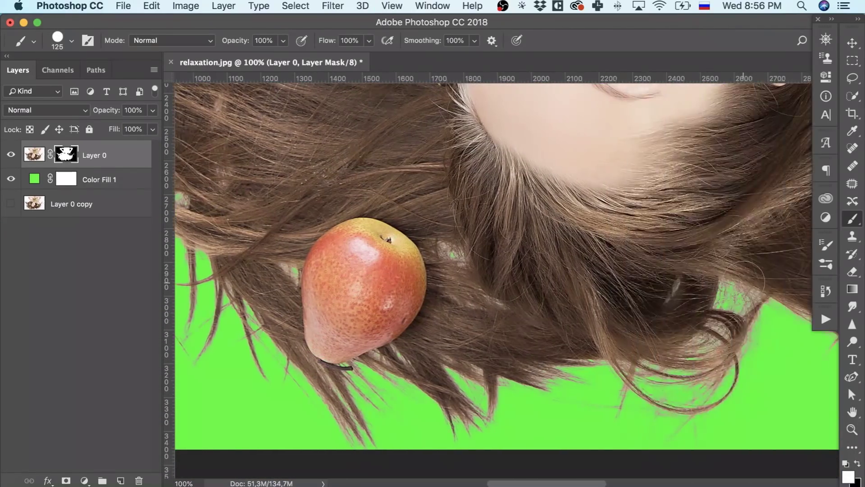
# Step: Change the Color Fill 1 layer's colour to dark grey
pyautogui.press('super+0')
pyautogui.doubleClick(34, 179)
pyautogui.moveTo(84, 387); pyautogui.dragTo(16, 415)
pyautogui.click(341, 265)
pyautogui.press('b')
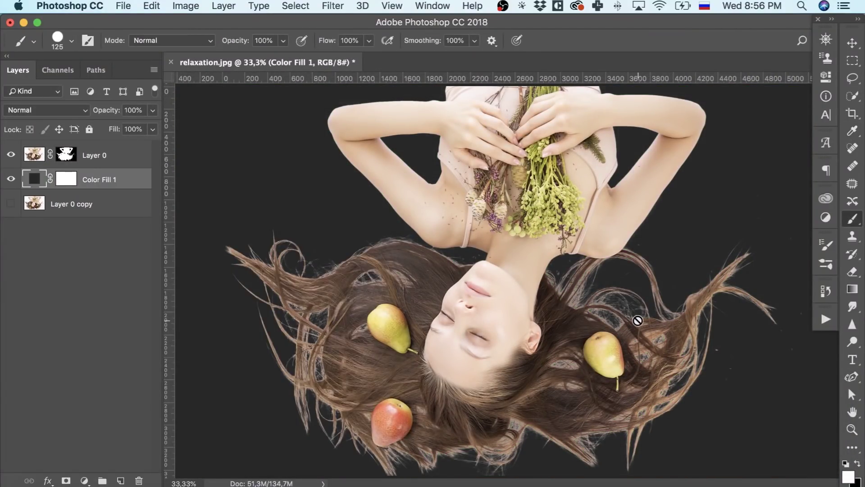
# Step: Examine the edges of the hair strands all around the cutout against the dark background
pyautogui.scroll(5, 636, 323)
pyautogui.hscroll(5, 632, 303)
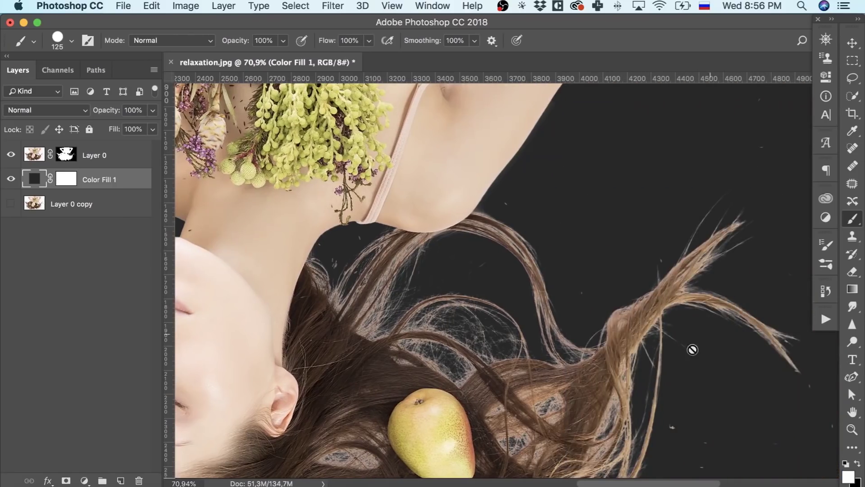
pyautogui.scroll(-5, 612, 336)
pyautogui.hscroll(-10, 405, 352)
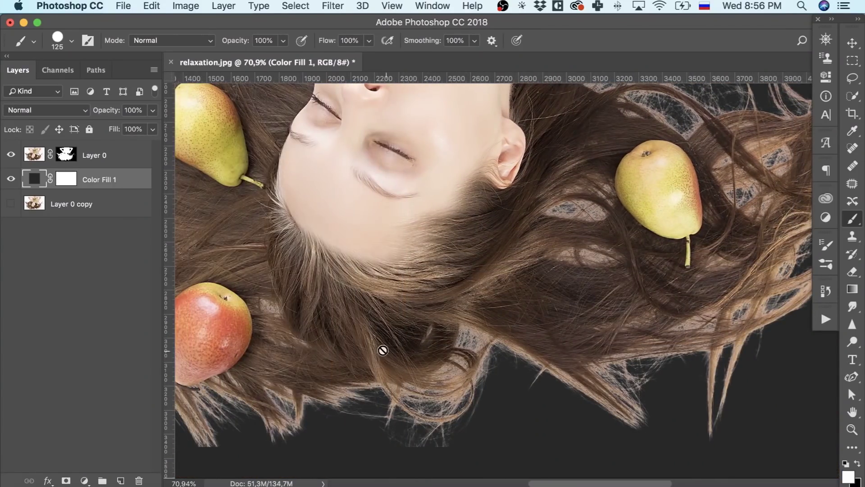
pyautogui.scroll(4, 372, 349)
pyautogui.scroll(1, 424, 230)
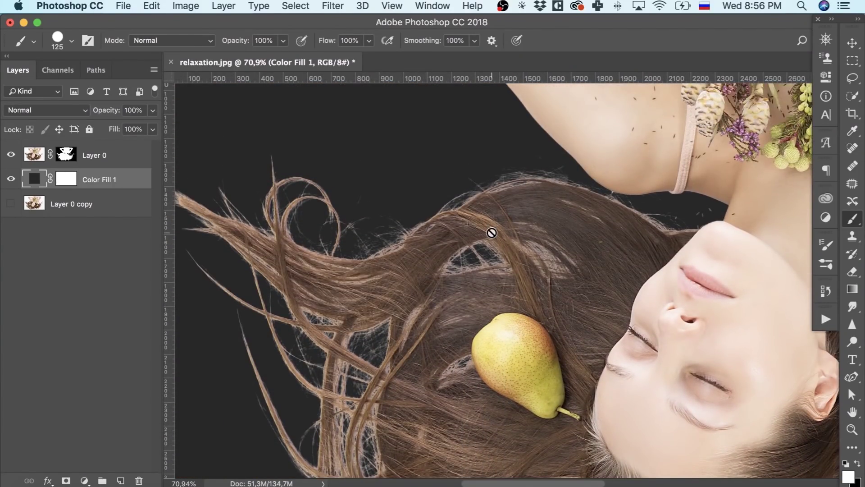
pyautogui.press('super+minus')
pyautogui.press('super+minus')
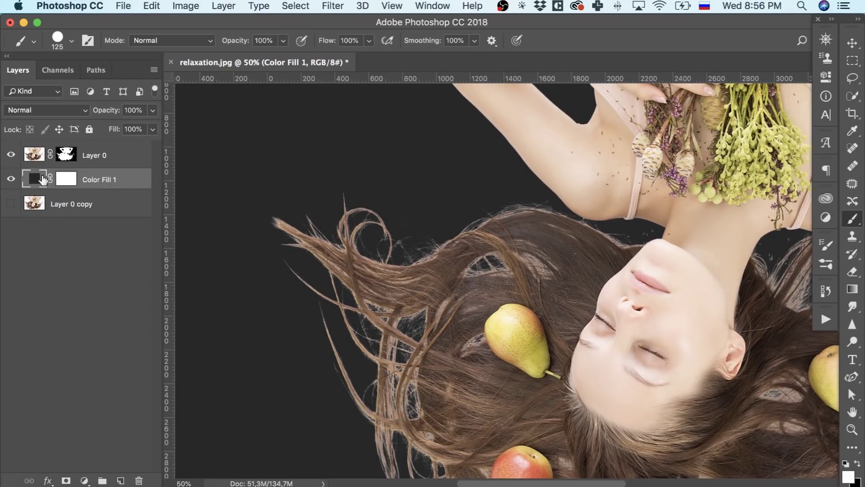
# Step: Move the empty Layer 1 beneath Layer 0 in the layer stack
pyautogui.click(126, 160)
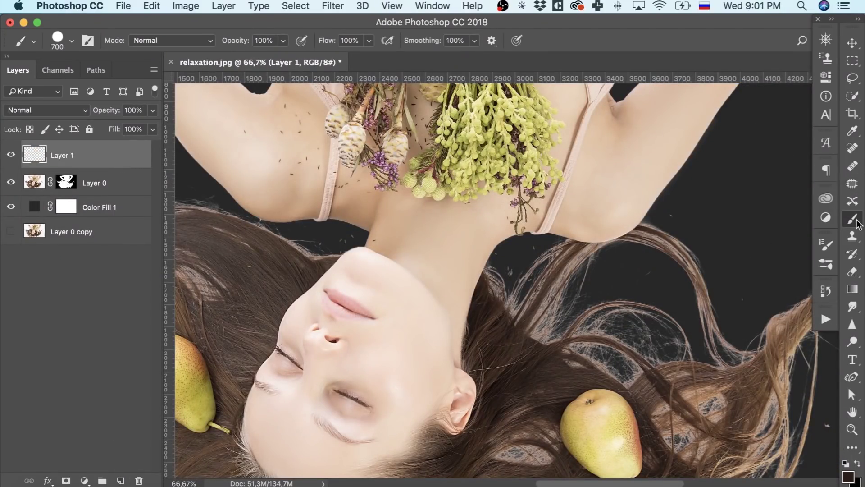
pyautogui.scroll(5, 672, 217)
pyautogui.scroll(-5, 672, 217)
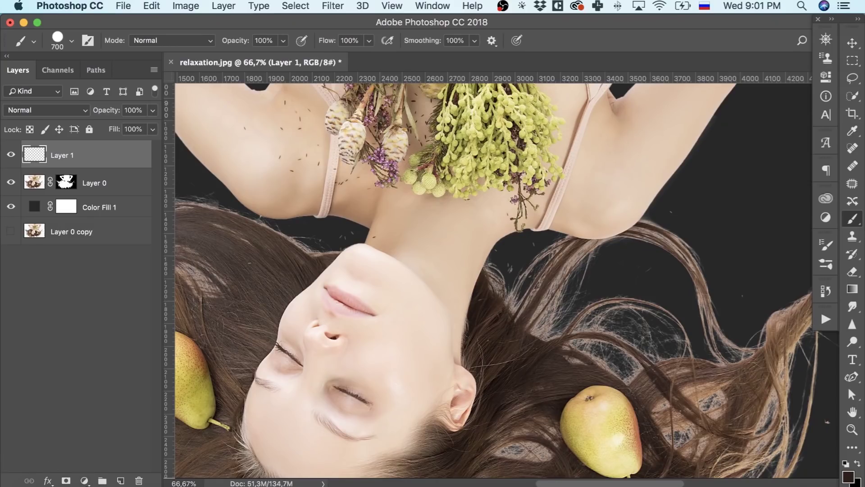
pyautogui.click(84, 481)
pyautogui.click(114, 160)
pyautogui.moveTo(114, 161); pyautogui.dragTo(118, 196)
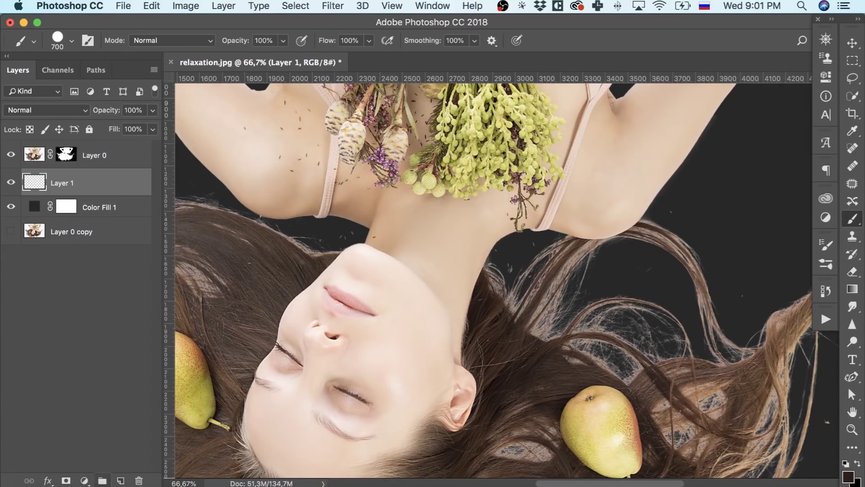
# Step: Add a Solid Color fill layer beneath Layer 0 in a dark brown sampled from the hair (H 15, S 44, B 18)
pyautogui.click(84, 481)
pyautogui.click(135, 222)
pyautogui.moveTo(289, 238); pyautogui.dragTo(236, 286)
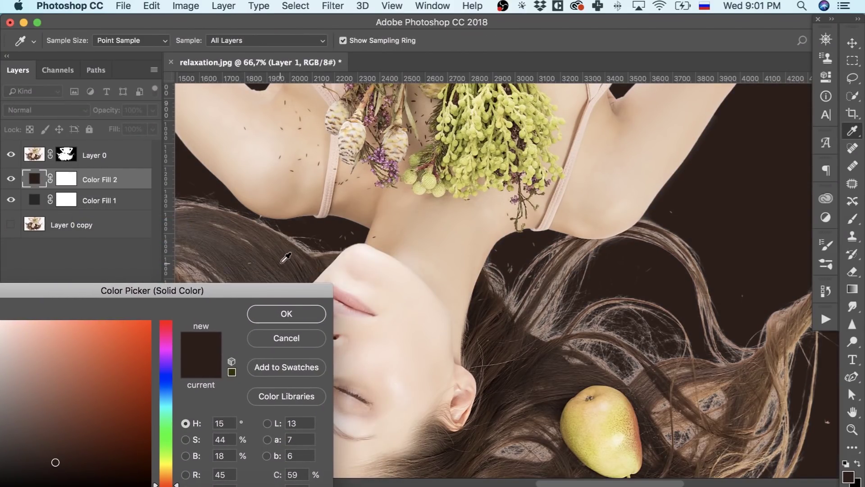
pyautogui.click(311, 316)
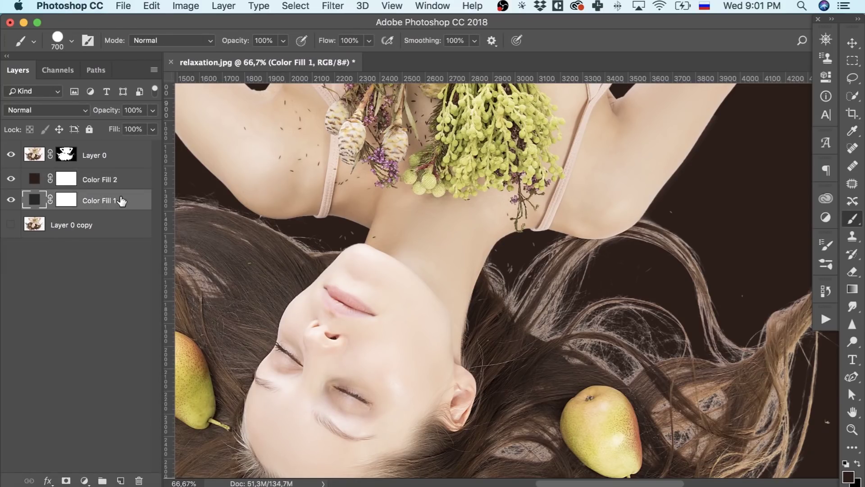
# Step: Place Color Fill 2 and a duplicate of it above Layer 0, and replace the duplicate's mask with Layer 0's mask
pyautogui.moveTo(106, 179)
pyautogui.mouseDown()
pyautogui.moveTo(101, 147)
pyautogui.moveTo(107, 162)
pyautogui.mouseUp()
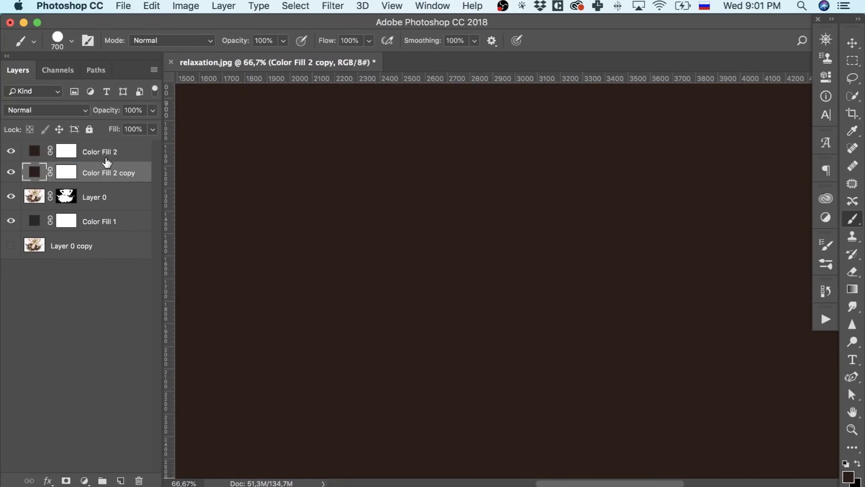
pyautogui.rightClick(66, 168)
pyautogui.moveTo(66, 196); pyautogui.dragTo(68, 175)
pyautogui.click(548, 192)
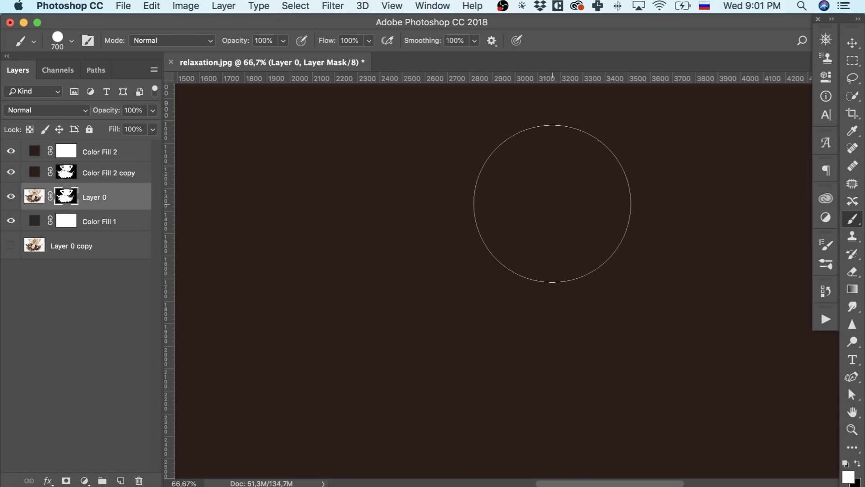
# Step: Invert the mask of Color Fill 2 copy and check it on the whole image with Color Fill 2 briefly hidden
pyautogui.click(70, 175)
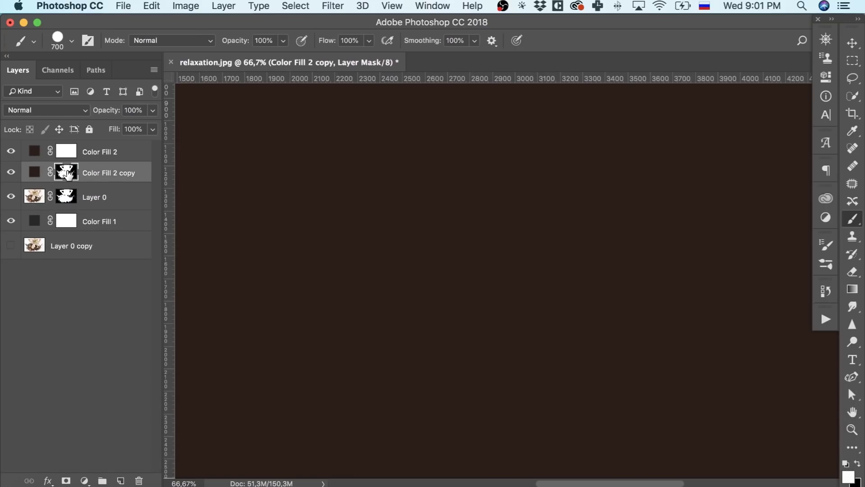
pyautogui.press('super+i')
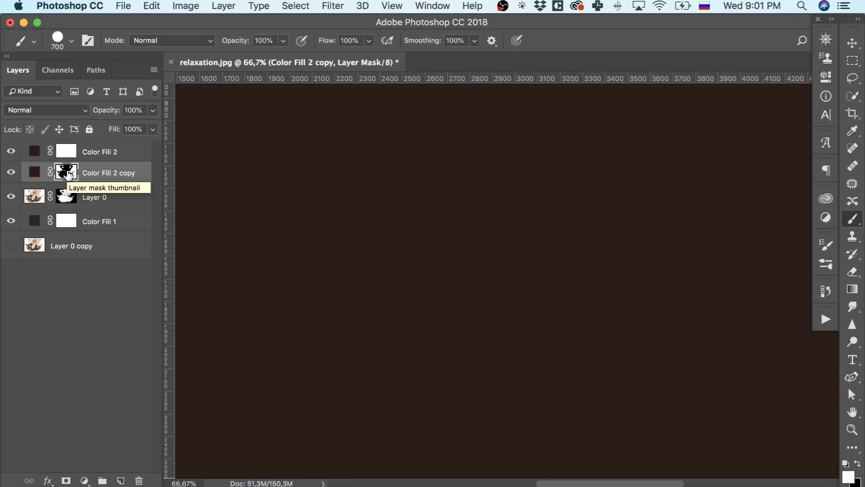
pyautogui.press('super+minus')
pyautogui.press('super+minus')
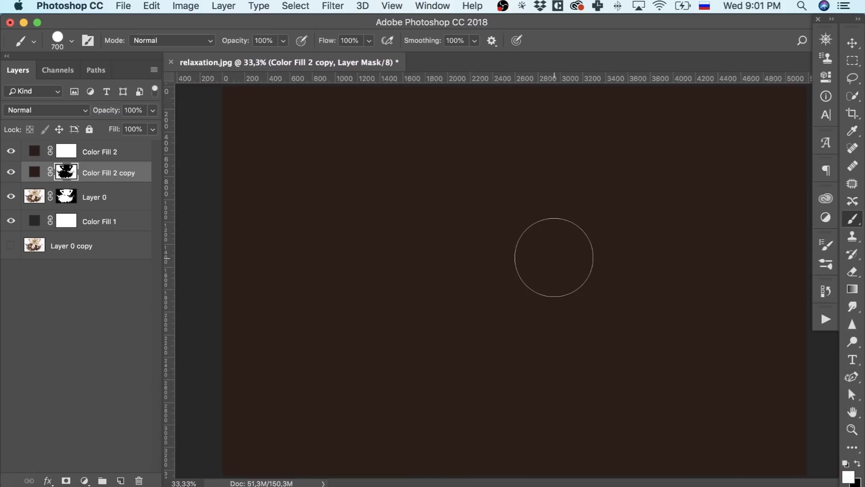
pyautogui.press('super+minus')
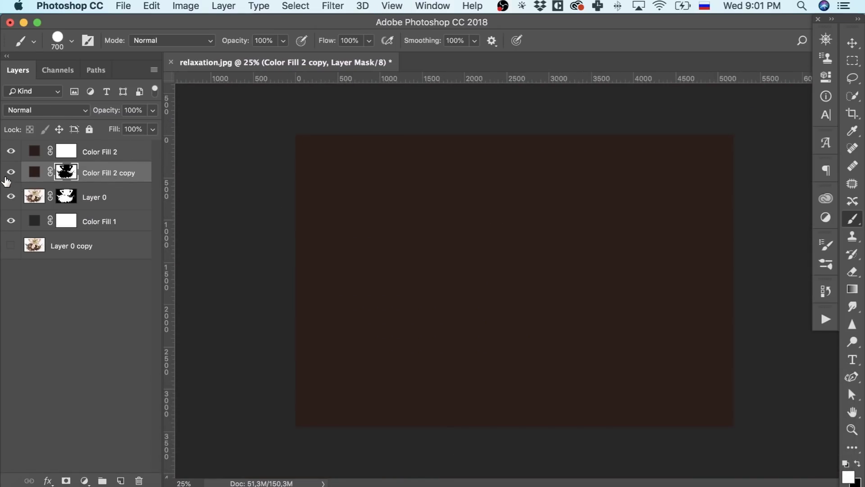
pyautogui.click(11, 152)
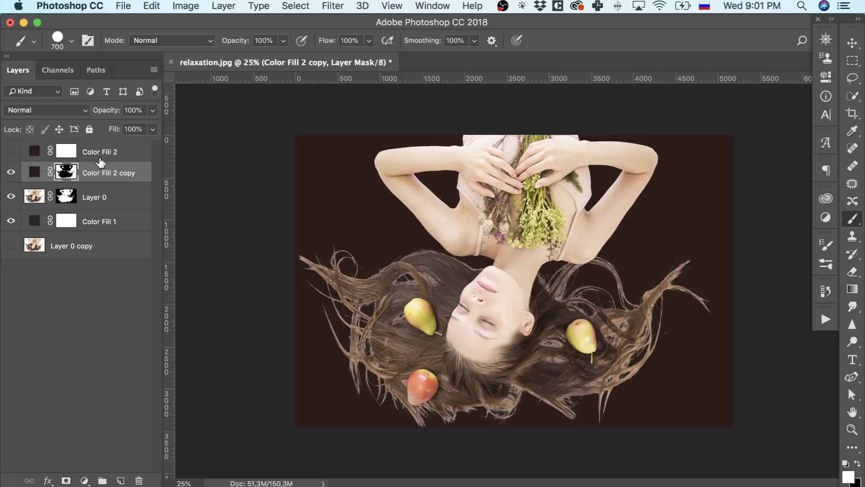
pyautogui.click(9, 151)
# Step: Replace the mask of Color Fill 2 with the inverted mask of Color Fill 2 copy
pyautogui.moveTo(66, 173); pyautogui.dragTo(66, 151)
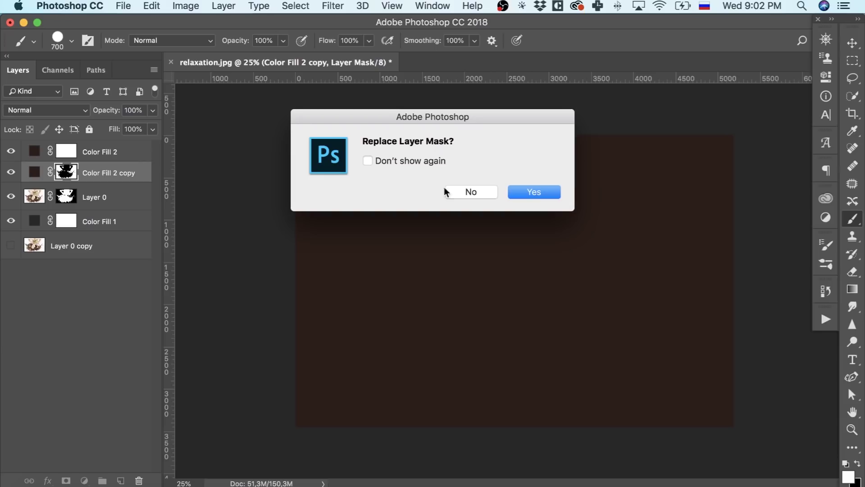
pyautogui.click(533, 192)
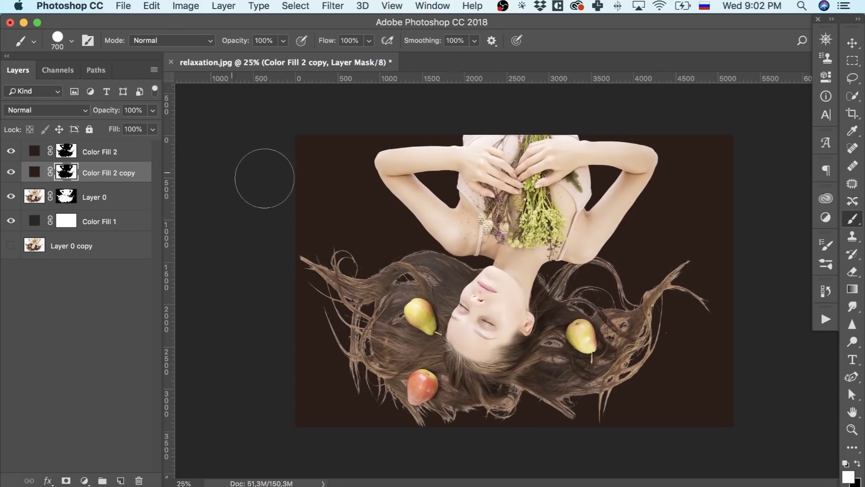
pyautogui.scroll(4, 513, 282)
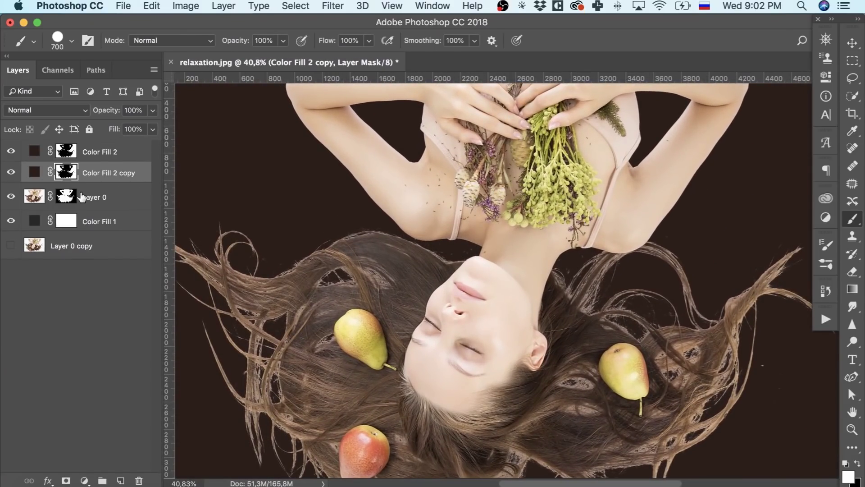
# Step: Clip both Color Fill 2 copy and Color Fill 2 to Layer 0 with clipping masks
pyautogui.rightClick(124, 169)
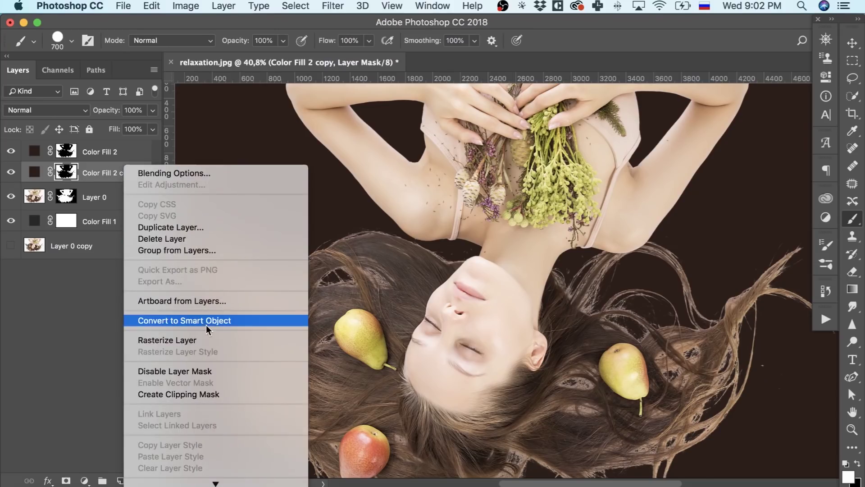
pyautogui.click(198, 399)
pyautogui.click(136, 155)
pyautogui.rightClick(136, 155)
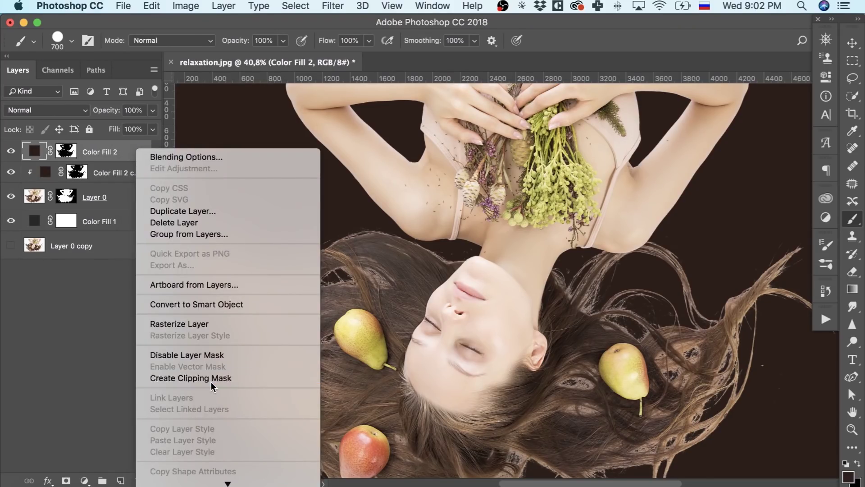
pyautogui.click(214, 381)
# Step: Set the blending mode of Color Fill 2 copy to Hard Light and that of Color Fill 2 to Soft Light
pyautogui.click(135, 175)
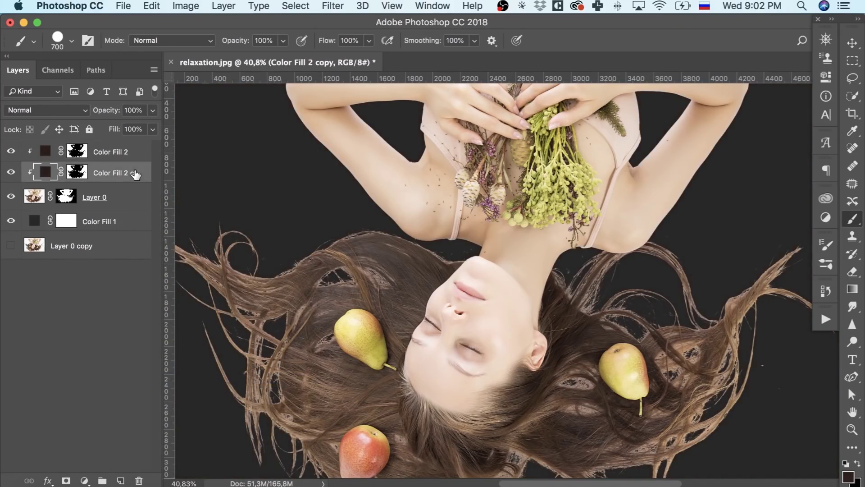
pyautogui.click(64, 111)
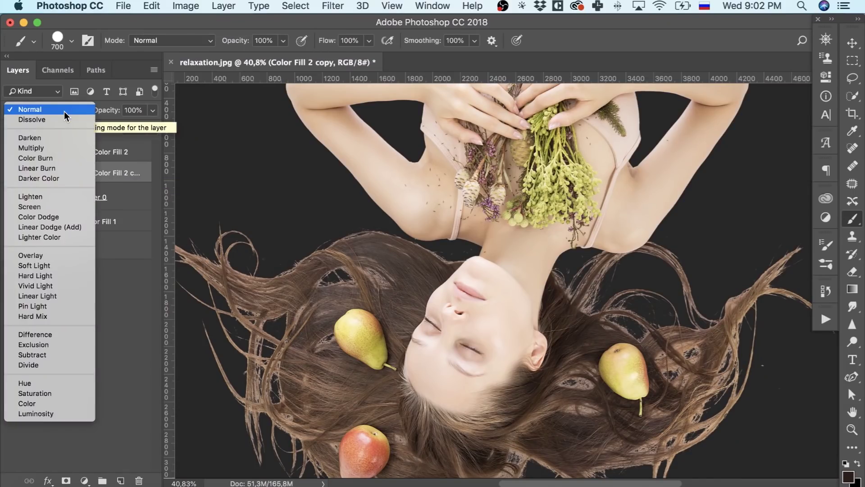
pyautogui.click(49, 277)
pyautogui.click(126, 154)
pyautogui.click(40, 108)
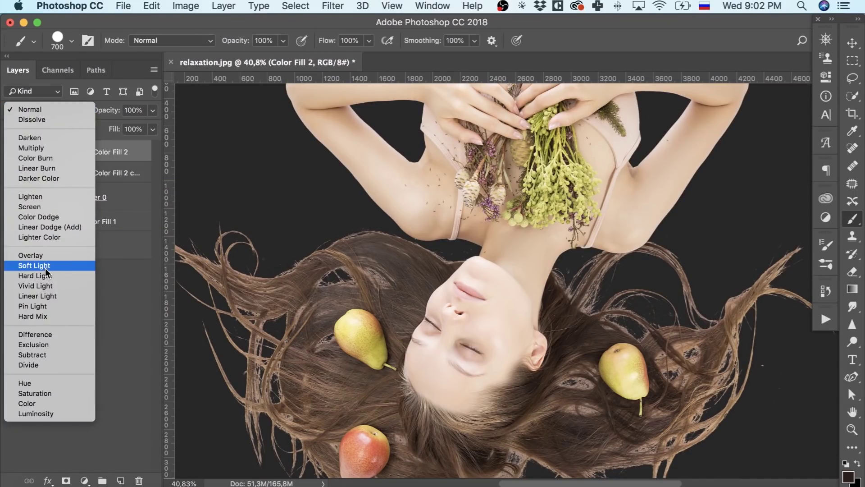
pyautogui.click(39, 266)
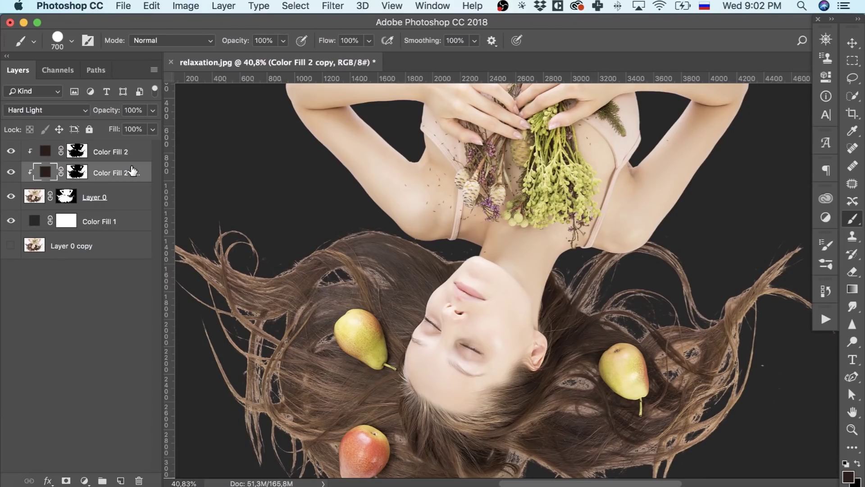
# Step: Refine the mask of Color Fill 2 copy in Select and Mask with Feather 4 px and Shift Edge 45%
pyautogui.click(855, 65)
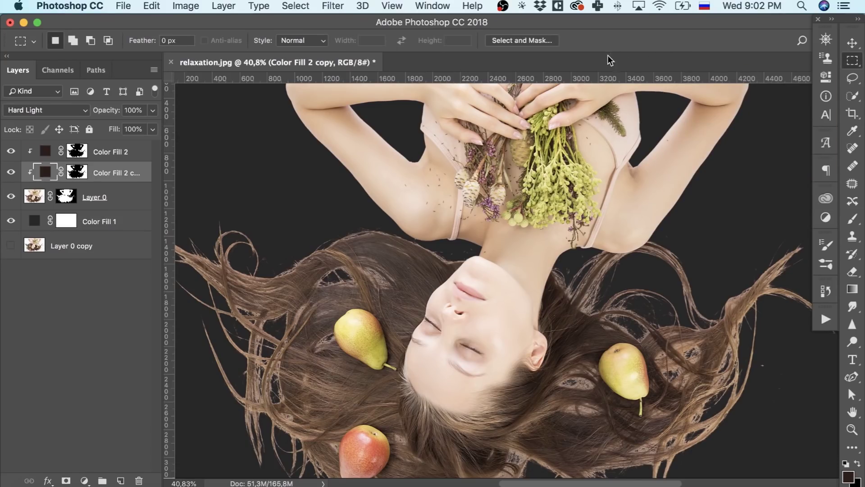
pyautogui.click(77, 172)
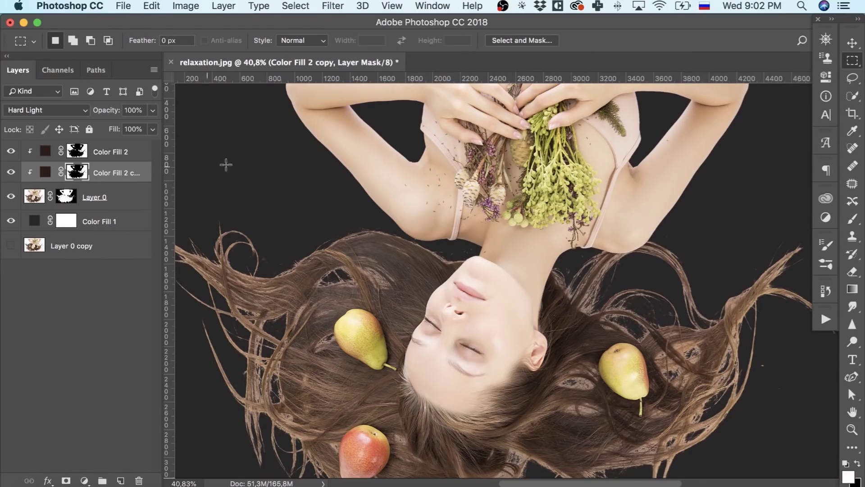
pyautogui.click(509, 40)
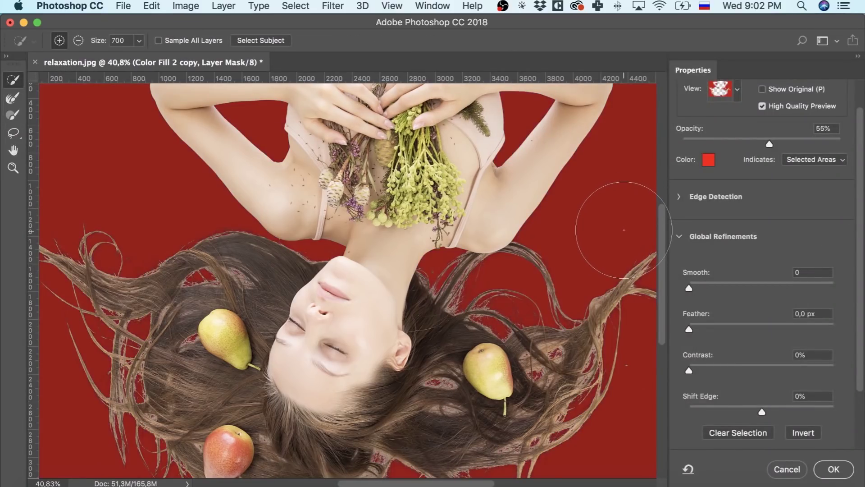
pyautogui.moveTo(807, 314); pyautogui.dragTo(788, 315)
pyautogui.write('4')
pyautogui.scroll(-5, 796, 361)
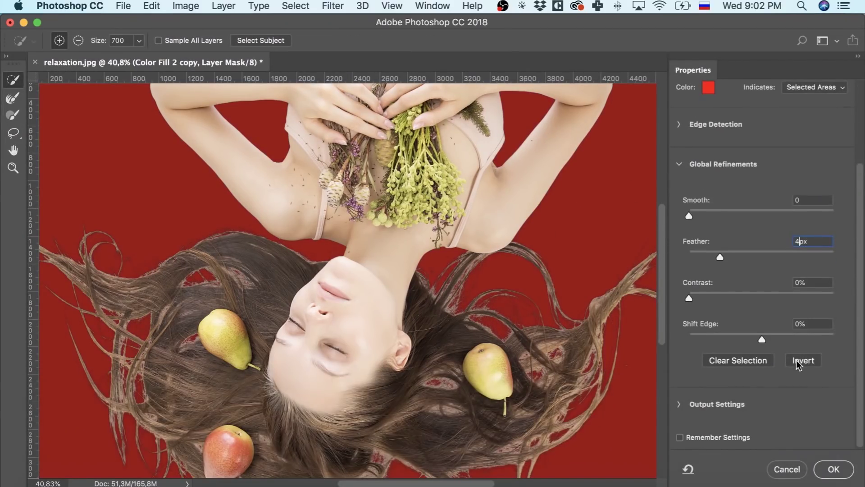
pyautogui.write('45')
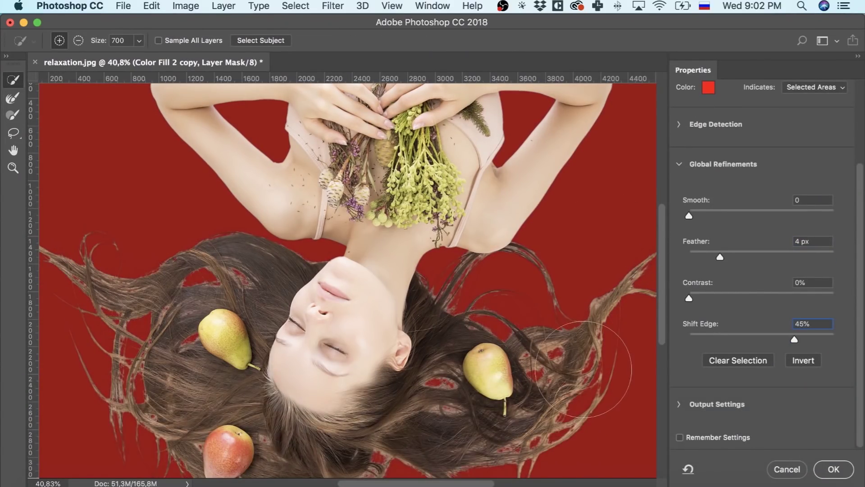
pyautogui.click(832, 470)
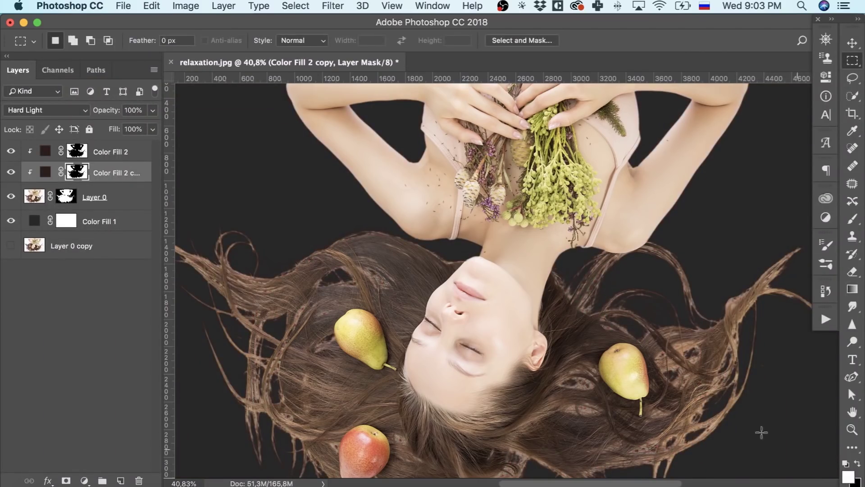
# Step: Apply a Gaussian Blur with a radius of 94,2 pixels to the mask of Color Fill 2 copy
pyautogui.click(333, 6)
pyautogui.moveTo(403, 169)
pyautogui.click(547, 219)
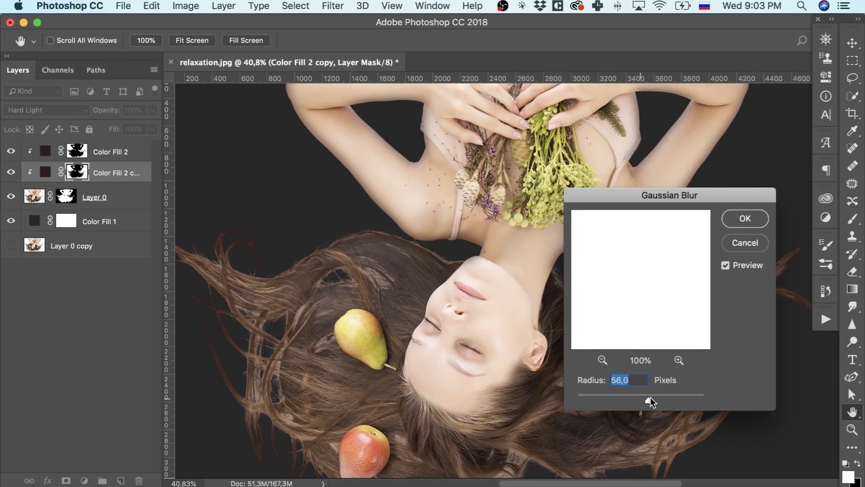
pyautogui.moveTo(654, 398)
pyautogui.mouseDown()
pyautogui.moveTo(664, 396)
pyautogui.moveTo(648, 397)
pyautogui.moveTo(657, 397)
pyautogui.mouseUp()
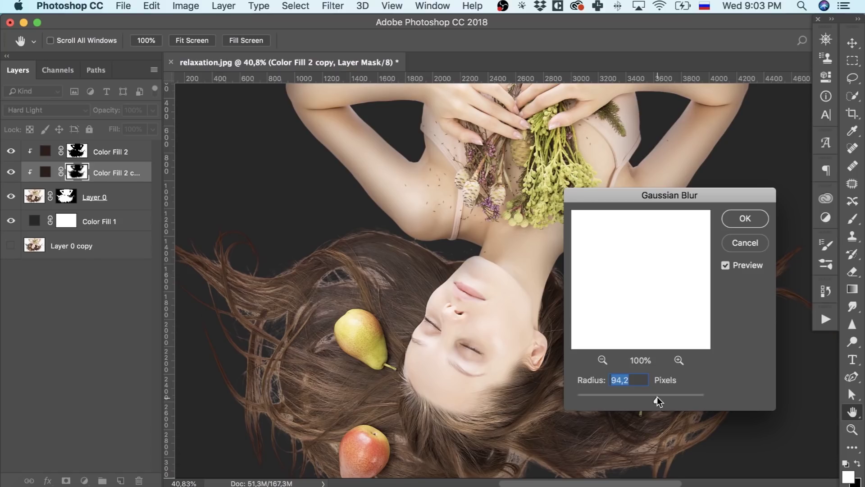
pyautogui.click(755, 218)
pyautogui.press('m')
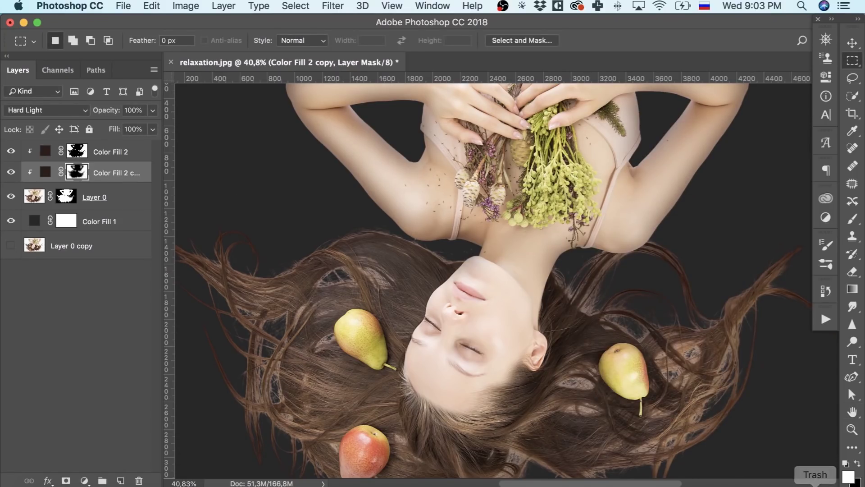
# Step: Paint black on the mask of Color Fill 2 copy over the woman's arms and torso with a 700 px brush
pyautogui.click(852, 219)
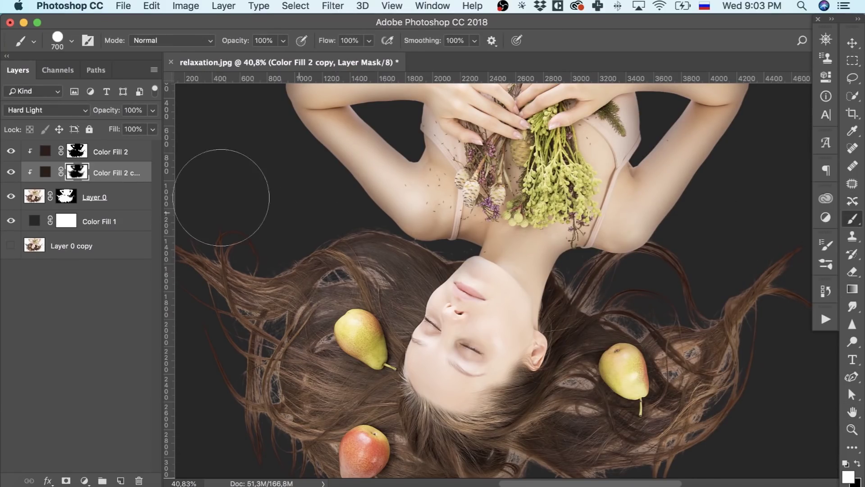
pyautogui.click(77, 173)
pyautogui.moveTo(665, 193); pyautogui.dragTo(577, 233)
pyautogui.press('x')
pyautogui.moveTo(721, 162)
pyautogui.mouseDown()
pyautogui.moveTo(665, 165)
pyautogui.moveTo(502, 248)
pyautogui.moveTo(345, 214)
pyautogui.moveTo(315, 119)
pyautogui.mouseUp()
pyautogui.press('super+minus')
pyautogui.press('[')
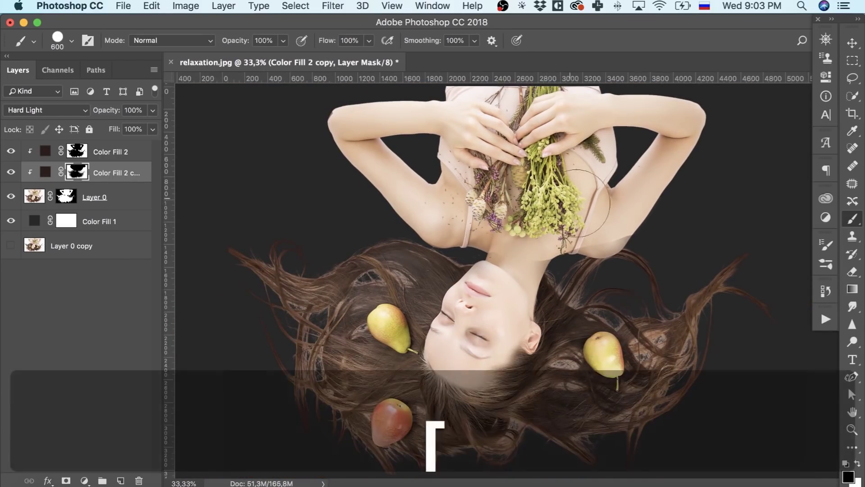
# Step: Paint black on the same mask over the shoulders and neck with a soft 150 px brush, enlarging it to 500 px
pyautogui.press('super+plus')
pyautogui.press('super+plus')
pyautogui.click(71, 41)
pyautogui.moveTo(732, 194)
pyautogui.mouseDown()
pyautogui.moveTo(713, 210)
pyautogui.moveTo(654, 214)
pyautogui.moveTo(553, 271)
pyautogui.mouseUp()
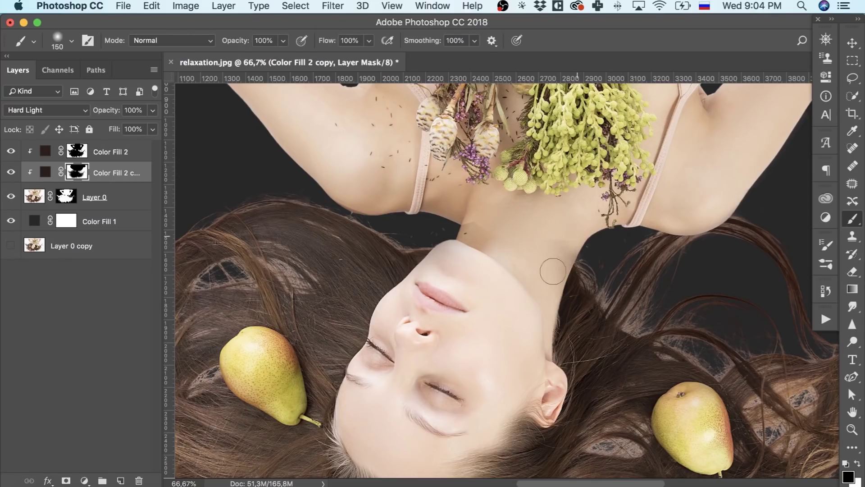
pyautogui.scroll(-2, 553, 270)
pyautogui.press(']')
pyautogui.press(']')
pyautogui.press(']')
pyautogui.press(']')
pyautogui.press(']')
pyautogui.press(']')
pyautogui.scroll(4, 406, 251)
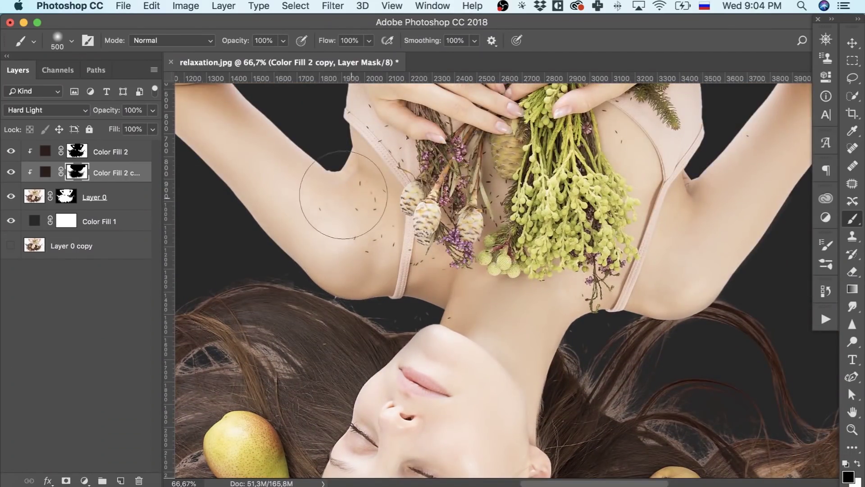
# Step: Select the mask of Color Fill 2 and enlarge the soft brush to 1000 px
pyautogui.press('super+minus')
pyautogui.press('super+minus')
pyautogui.hotkey('alt', ']')
pyautogui.press(']')
pyautogui.press(']')
pyautogui.press(']')
pyautogui.press(']')
pyautogui.press(']')
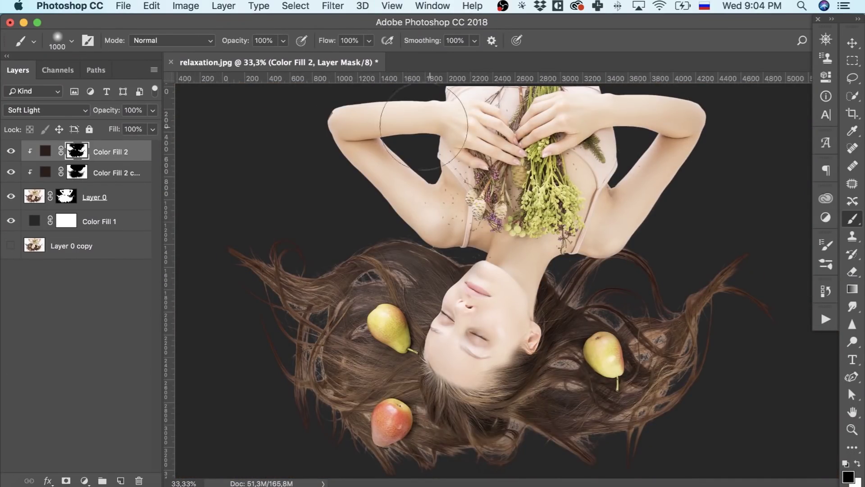
pyautogui.hotkey('alt', '[')
pyautogui.hotkey('alt', ']')
pyautogui.press('super+backslash')
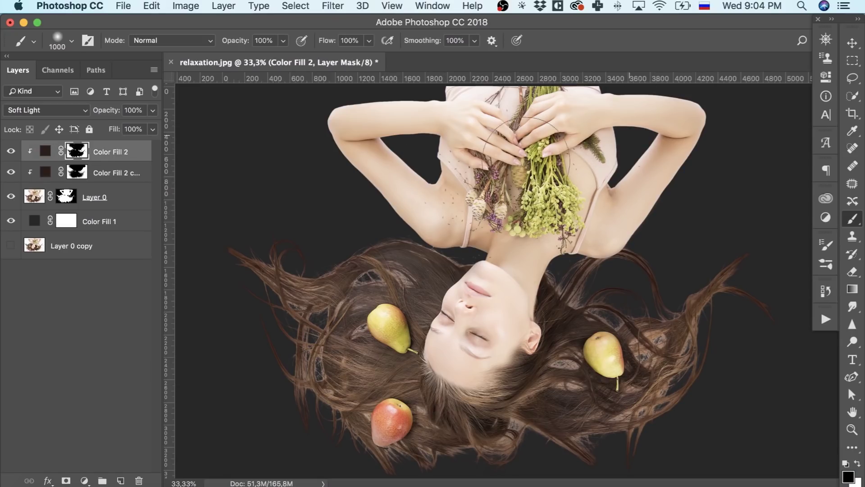
# Step: Try painting white on the Color Fill 2 mask over the hair beside the neck with a smaller Hard Round brush, and undo it
pyautogui.press('super+plus')
pyautogui.press('super+plus')
pyautogui.press('x')
pyautogui.click(72, 40)
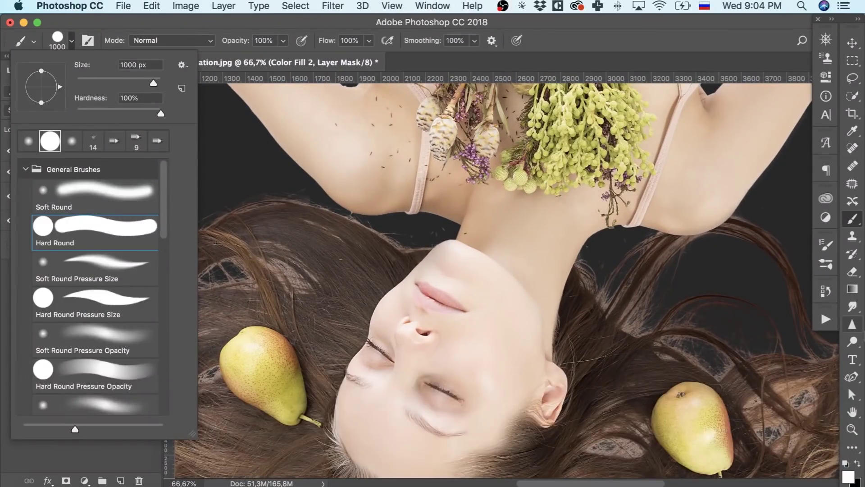
pyautogui.press('Return')
pyautogui.press('[')
pyautogui.press('[')
pyautogui.press('[')
pyautogui.press('[')
pyautogui.press('[')
pyautogui.press('[')
pyautogui.press('[')
pyautogui.press('[')
pyautogui.press('[')
pyautogui.press('[')
pyautogui.press('[')
pyautogui.press('[')
pyautogui.click(657, 246)
pyautogui.press('super+z')
pyautogui.hscroll(-5, 507, 279)
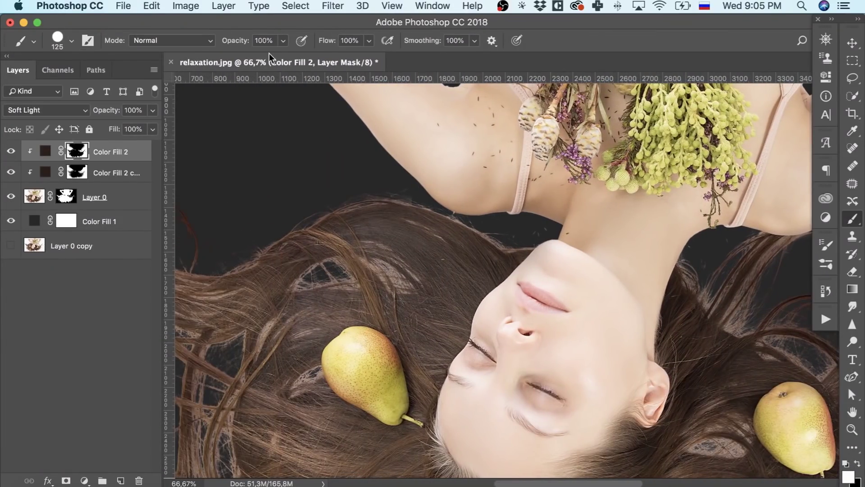
# Step: Refine the mask of Color Fill 2 in Select and Mask with Feather 6 px and Shift Edge 60%
pyautogui.click(854, 63)
pyautogui.click(554, 43)
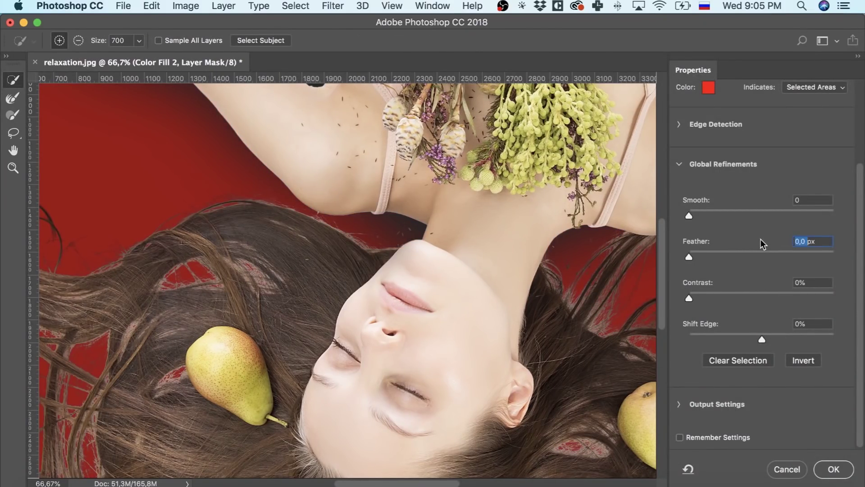
pyautogui.write('6')
pyautogui.press('Return')
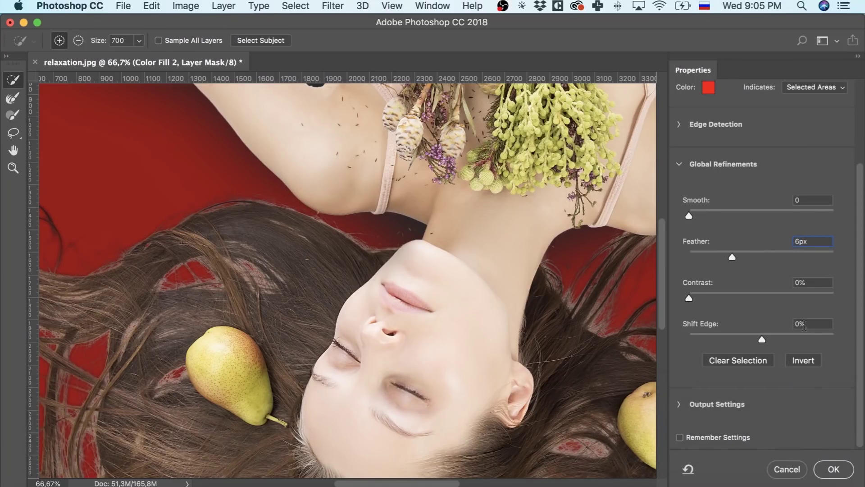
pyautogui.write('60')
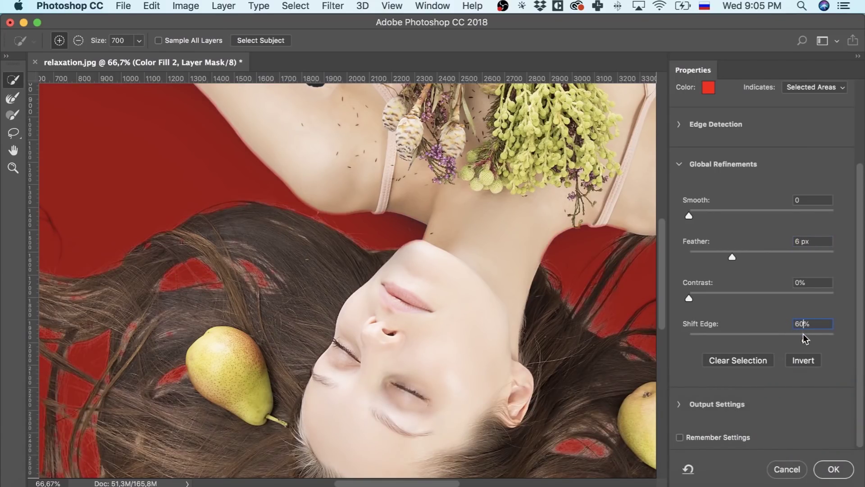
pyautogui.click(833, 468)
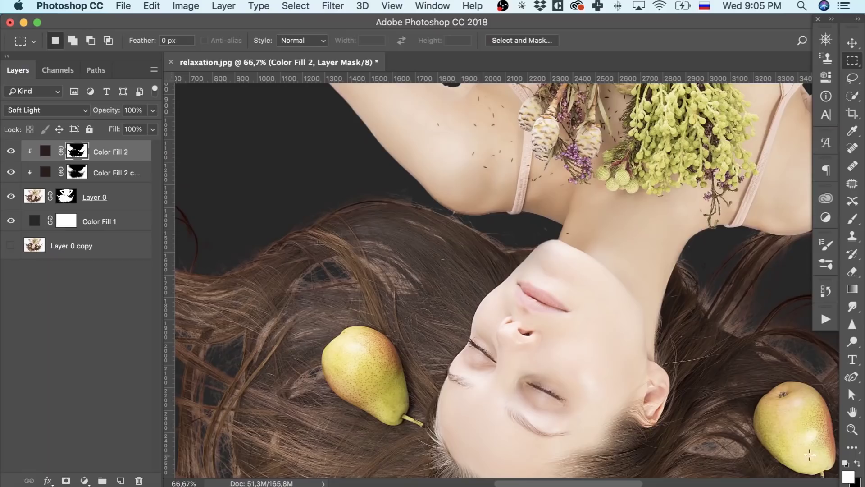
# Step: Apply a Gaussian Blur to the mask of Color Fill 2 and compare the image with that layer hidden and shown
pyautogui.click(333, 5)
pyautogui.moveTo(460, 174)
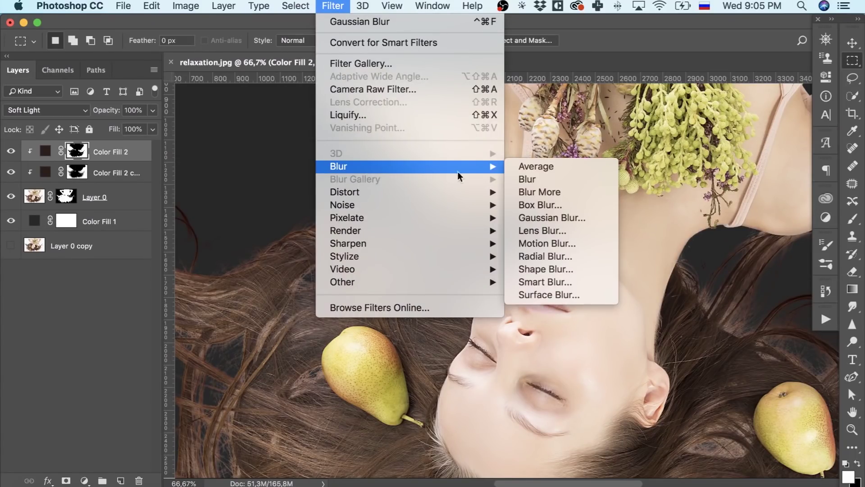
pyautogui.click(560, 217)
pyautogui.moveTo(656, 400); pyautogui.dragTo(676, 397)
pyautogui.press('super+minus')
pyautogui.click(743, 218)
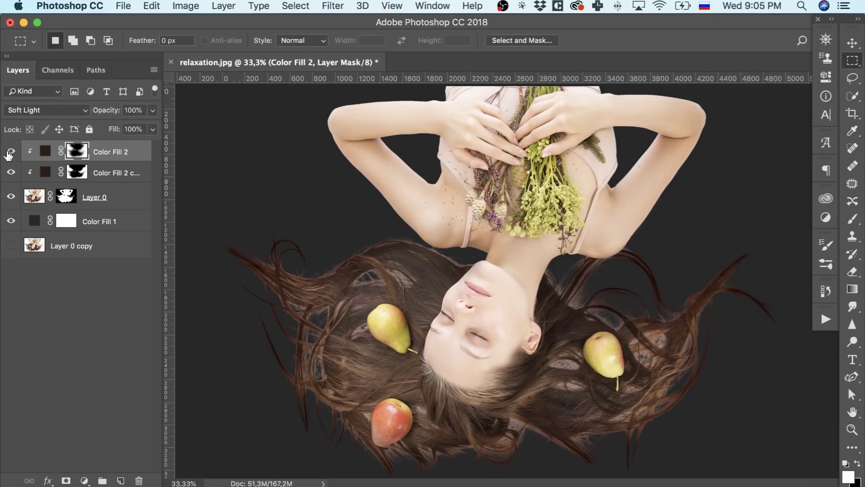
pyautogui.click(10, 152)
pyautogui.click(10, 152)
# Step: Change the colour of Color Fill 2 copy to a lighter brown sampled from the hair
pyautogui.click(45, 173)
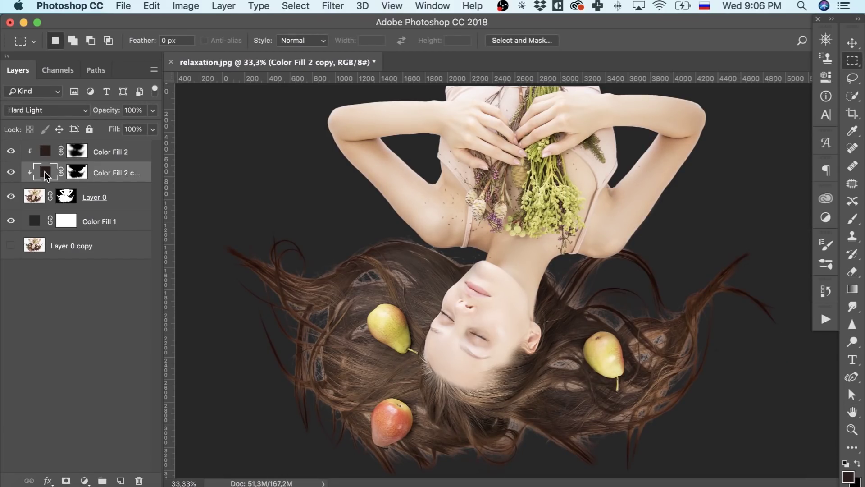
pyautogui.doubleClick(45, 171)
pyautogui.moveTo(309, 244); pyautogui.dragTo(195, 189)
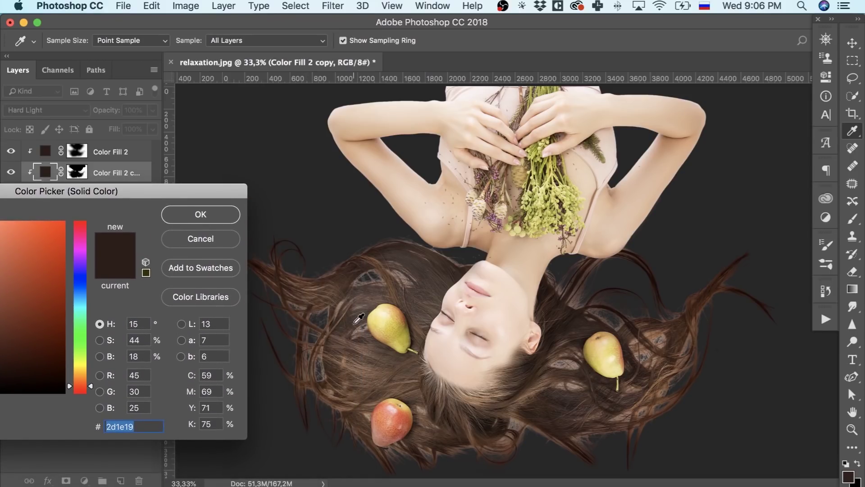
pyautogui.click(346, 342)
pyautogui.moveTo(347, 342); pyautogui.dragTo(400, 357)
pyautogui.click(203, 214)
# Step: Recolour Color Fill 2 by sampling the hair and adjusting it to a muted dark tone, and compare the layer hidden and shown
pyautogui.doubleClick(46, 151)
pyautogui.moveTo(558, 308); pyautogui.dragTo(425, 301)
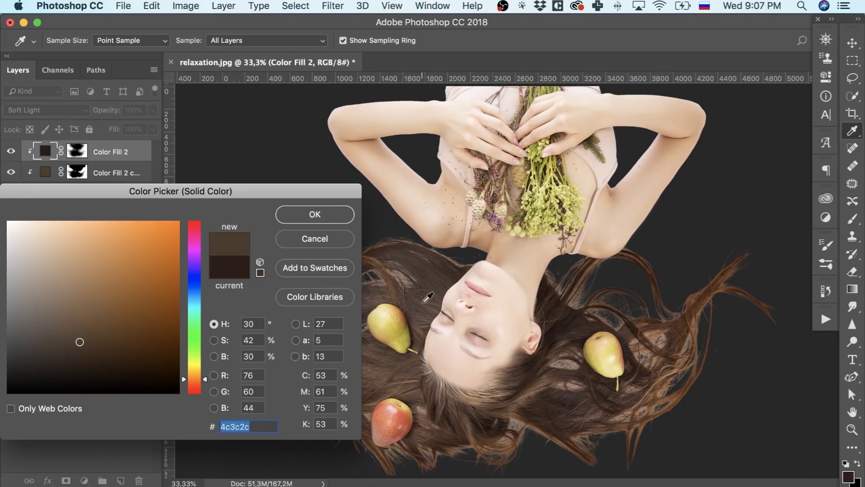
pyautogui.moveTo(425, 301)
pyautogui.mouseDown()
pyautogui.moveTo(410, 252)
pyautogui.moveTo(390, 325)
pyautogui.moveTo(366, 310)
pyautogui.mouseUp()
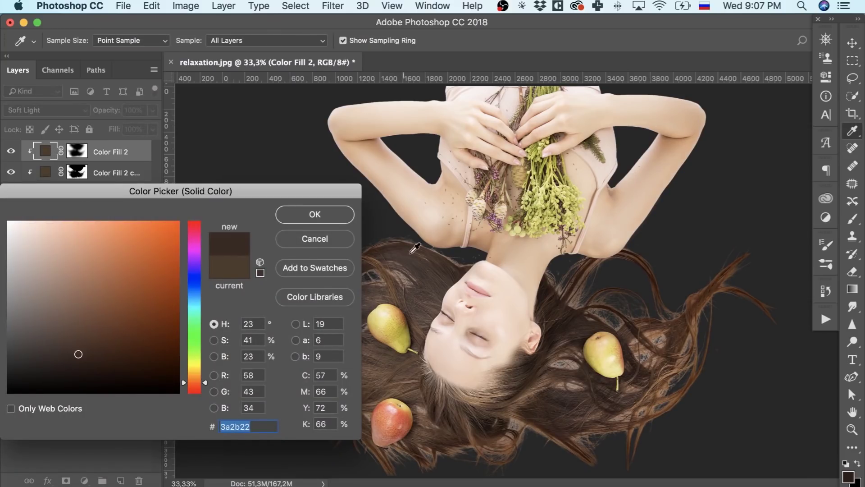
pyautogui.moveTo(158, 276)
pyautogui.mouseDown()
pyautogui.moveTo(27, 310)
pyautogui.moveTo(106, 305)
pyautogui.moveTo(60, 329)
pyautogui.moveTo(39, 353)
pyautogui.mouseUp()
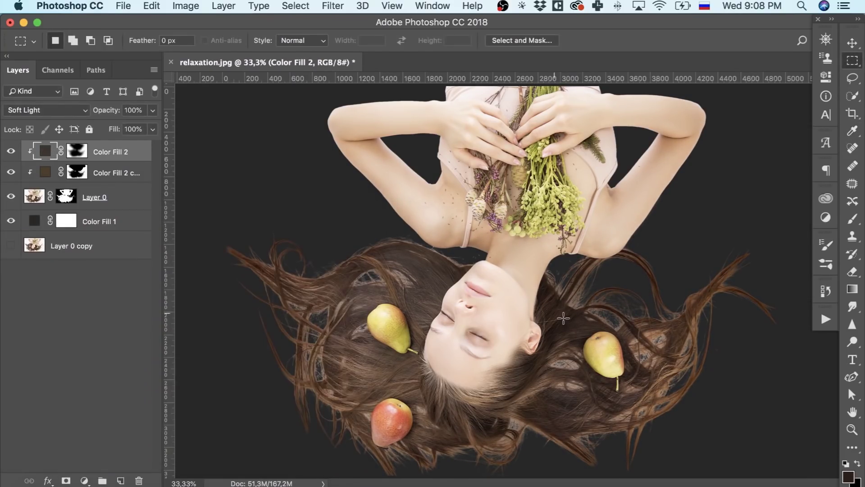
pyautogui.click(11, 151)
pyautogui.click(11, 151)
# Step: Select the mask of Color Fill 2 copy and set up a Soft Round 125 px brush with black as foreground colour
pyautogui.click(79, 167)
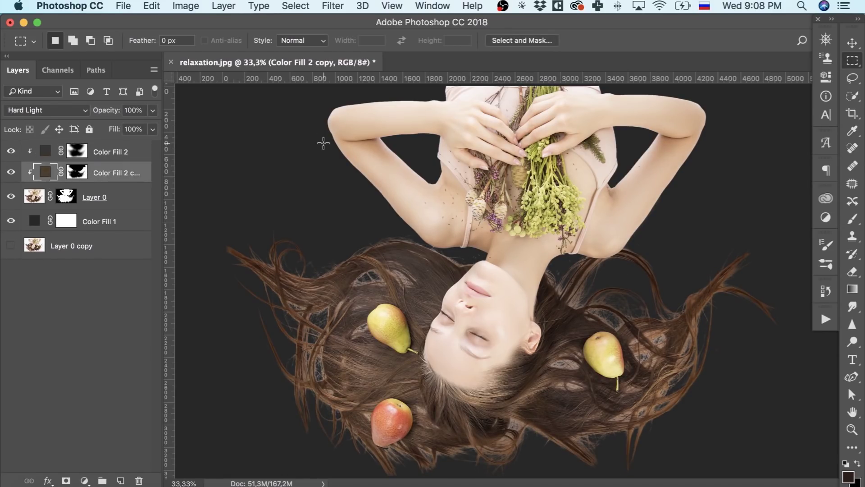
pyautogui.click(80, 172)
pyautogui.click(852, 218)
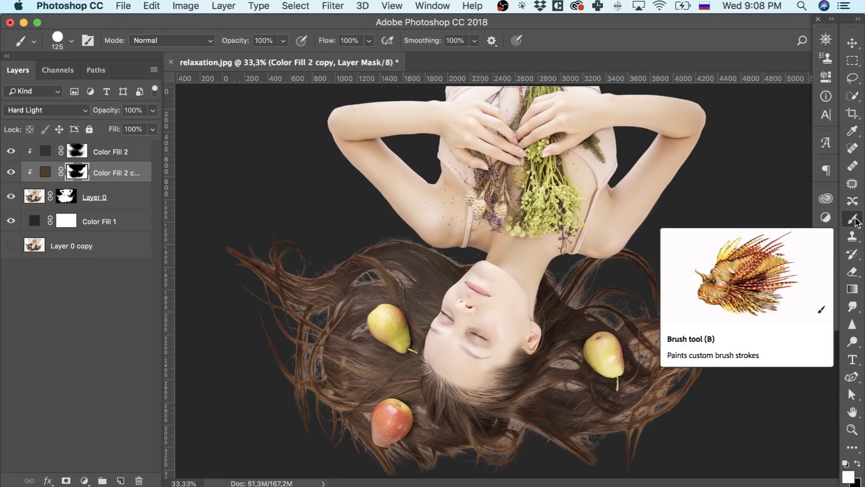
pyautogui.click(72, 40)
pyautogui.click(85, 198)
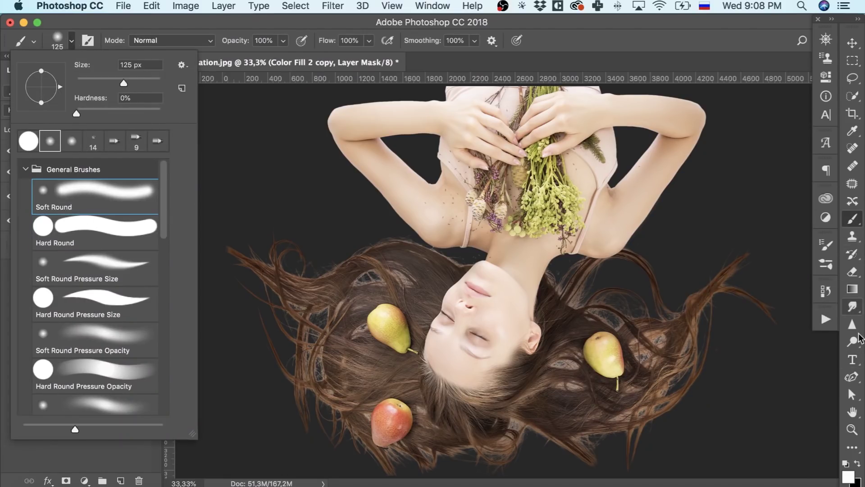
pyautogui.click(848, 466)
pyautogui.click(848, 465)
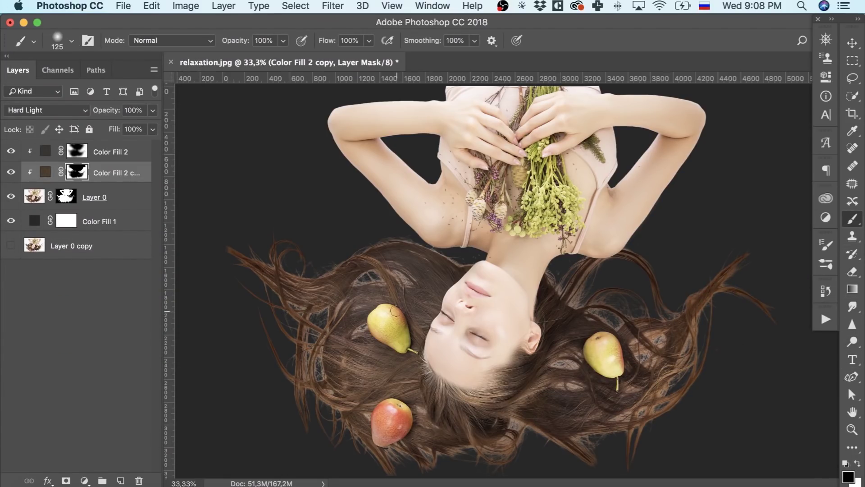
# Step: Set the brush to 67% opacity, 83% flow and 175 px, with white as foreground colour
pyautogui.press('super+equal')
pyautogui.scroll(-5, 457, 335)
pyautogui.hscroll(-1, 540, 355)
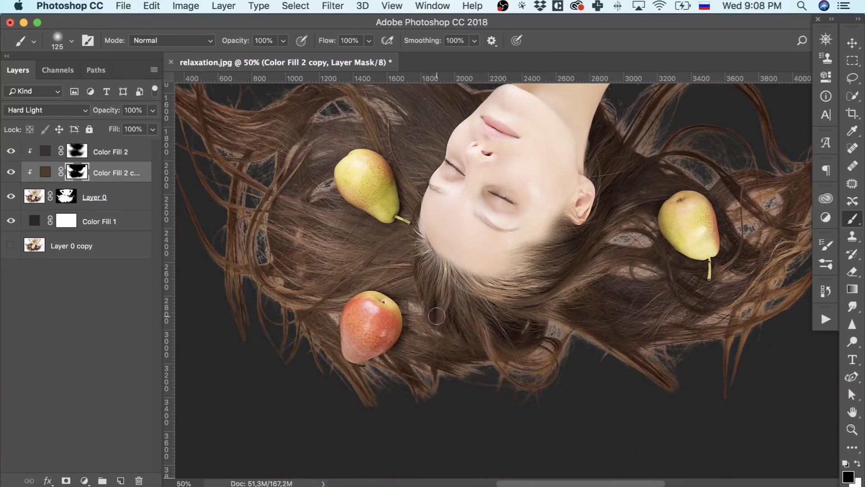
pyautogui.press('6')
pyautogui.press('7')
pyautogui.hotkey('shift', '8')
pyautogui.hotkey('shift', '3')
pyautogui.press(']')
pyautogui.press(']')
pyautogui.press('x')
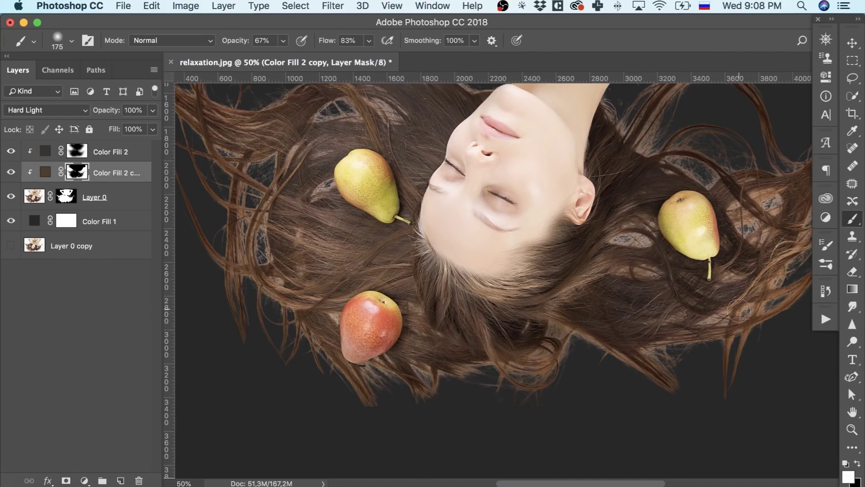
# Step: Paint white on the mask of Color Fill 2 copy over the upper hair strands on both sides of the head with a smaller brush
pyautogui.hscroll(2, 716, 247)
pyautogui.scroll(1, 717, 247)
pyautogui.scroll(1, 586, 193)
pyautogui.press('[')
pyautogui.press('[')
pyautogui.press('[')
pyautogui.press('[')
pyautogui.press('[')
pyautogui.press('[')
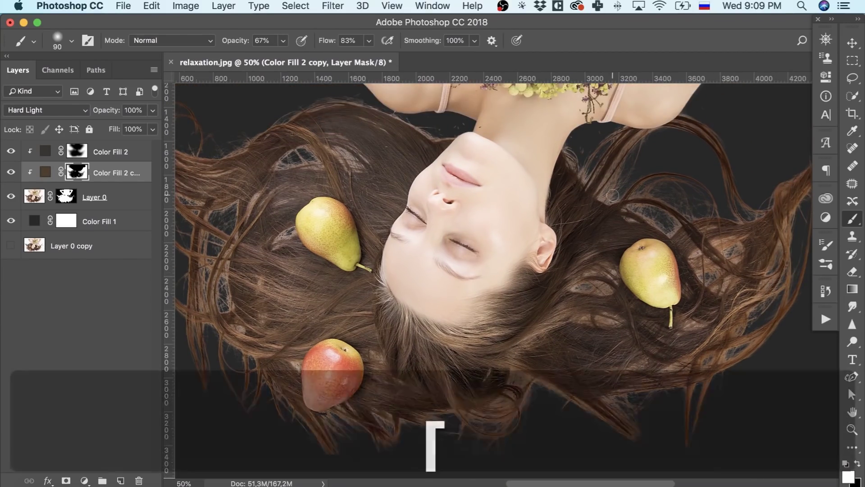
pyautogui.moveTo(639, 136)
pyautogui.mouseDown()
pyautogui.moveTo(715, 161)
pyautogui.moveTo(631, 141)
pyautogui.moveTo(607, 182)
pyautogui.mouseUp()
pyautogui.moveTo(435, 140)
pyautogui.mouseDown()
pyautogui.moveTo(355, 102)
pyautogui.moveTo(235, 149)
pyautogui.mouseUp()
# Step: Enlarge the brush to 125 px and set its opacity to 40% for the mask of Color Fill 2 copy
pyautogui.hscroll(-2, 392, 170)
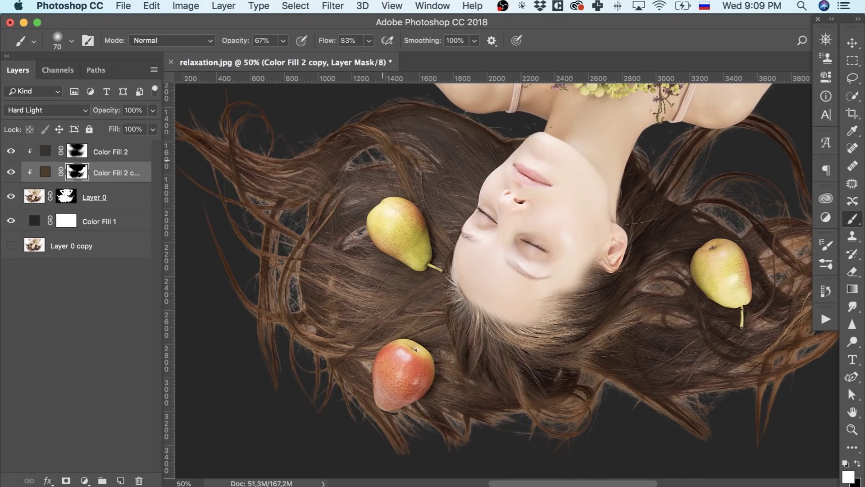
pyautogui.press(']')
pyautogui.press(']')
pyautogui.press(']')
pyautogui.press(']')
pyautogui.press('4')
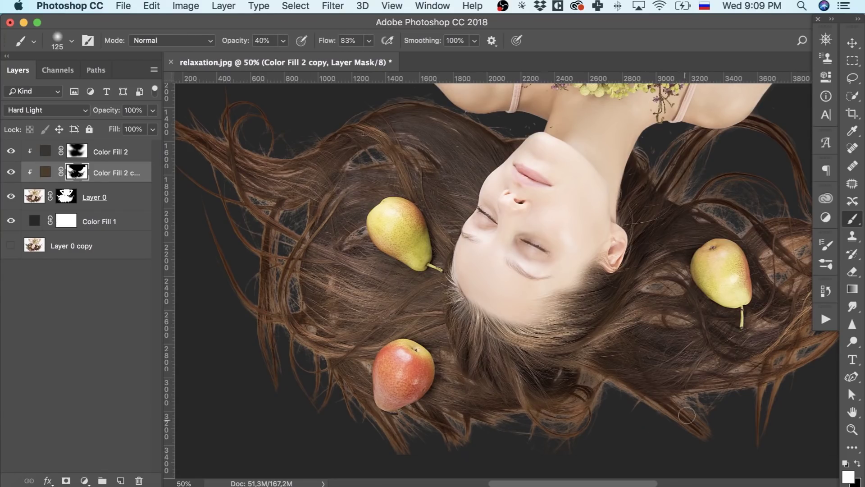
# Step: Examine the hair on both sides of the head with the Color Fill 2 mask active, and return to Color Fill 2 copy
pyautogui.hotkey('alt', ']')
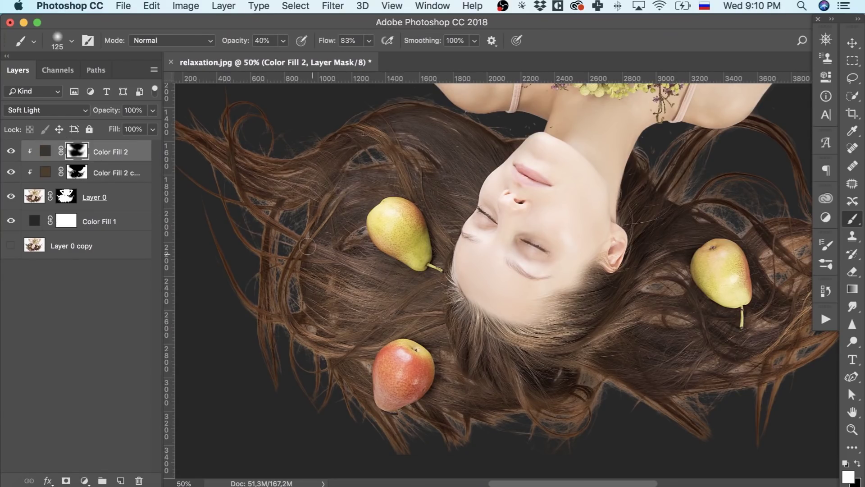
pyautogui.hscroll(10, 501, 274)
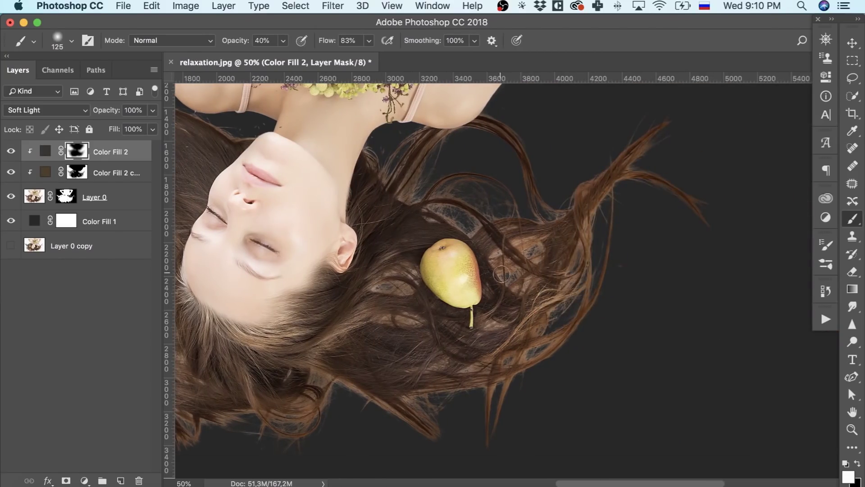
pyautogui.hscroll(-10, 365, 181)
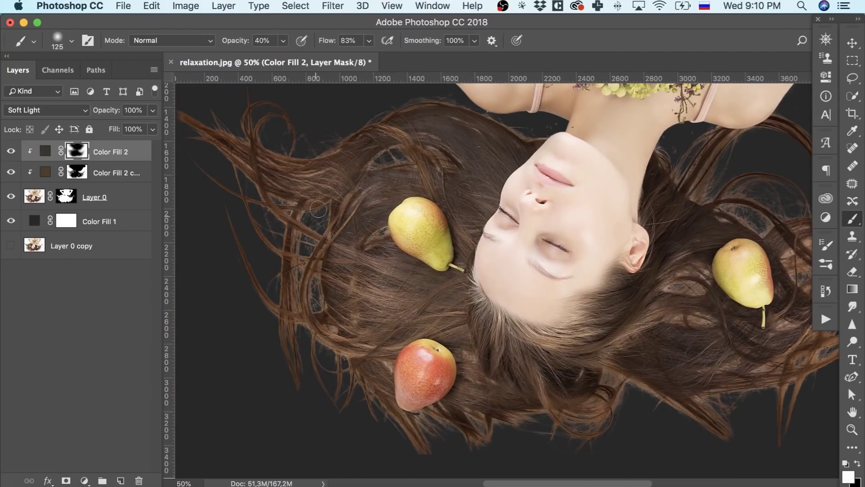
pyautogui.hscroll(2, 316, 155)
pyautogui.press('super+minus')
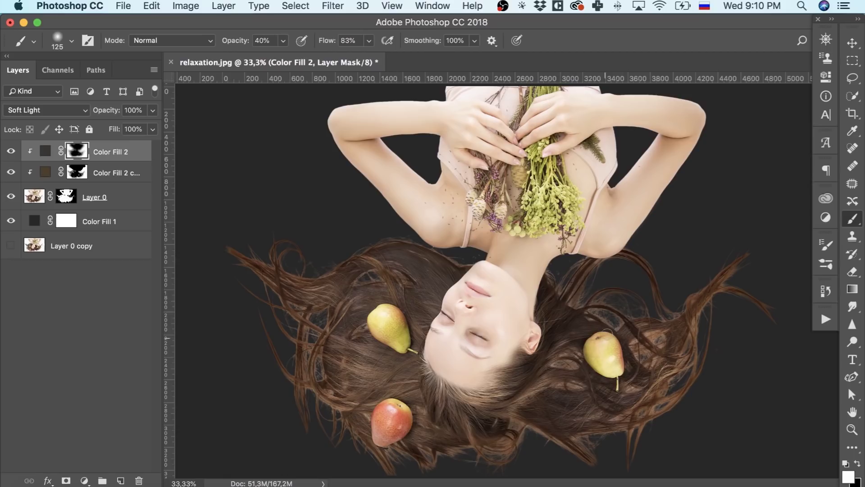
pyautogui.click(134, 164)
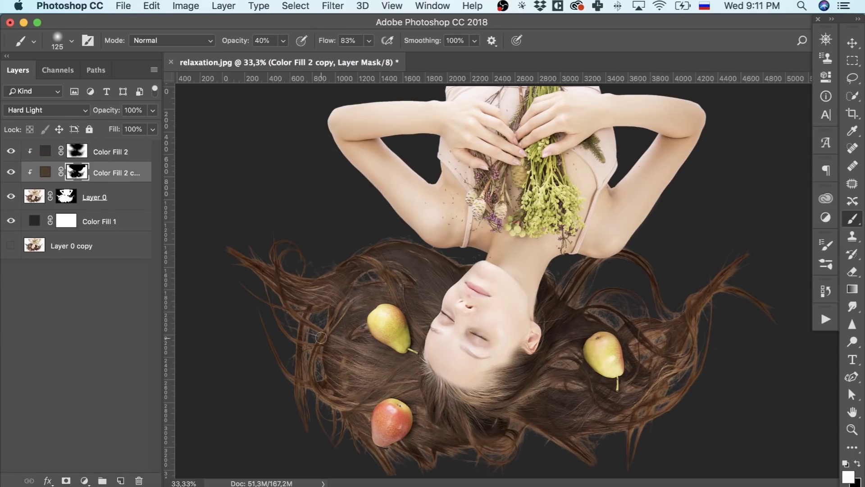
pyautogui.press('super+minus')
# Step: Select the mask of Layer 0 and set up a black 250 px brush in Overlay mode
pyautogui.click(65, 197)
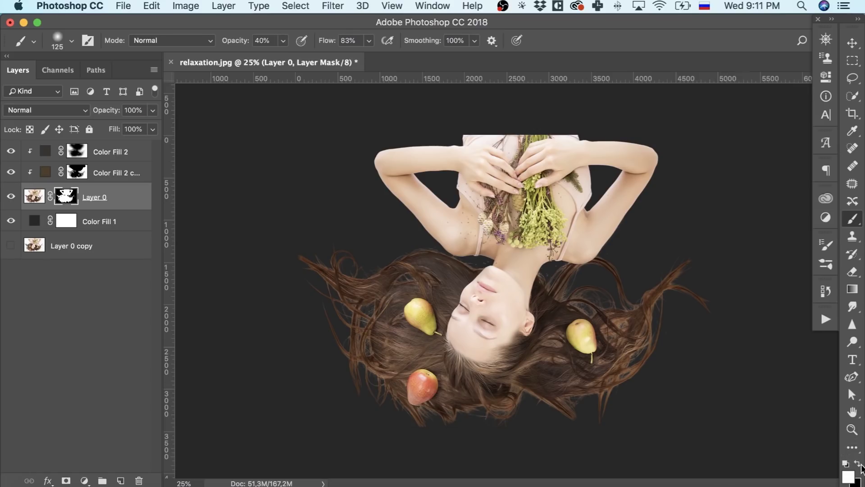
pyautogui.click(859, 465)
pyautogui.press(']')
pyautogui.press(']')
pyautogui.press(']')
pyautogui.press(']')
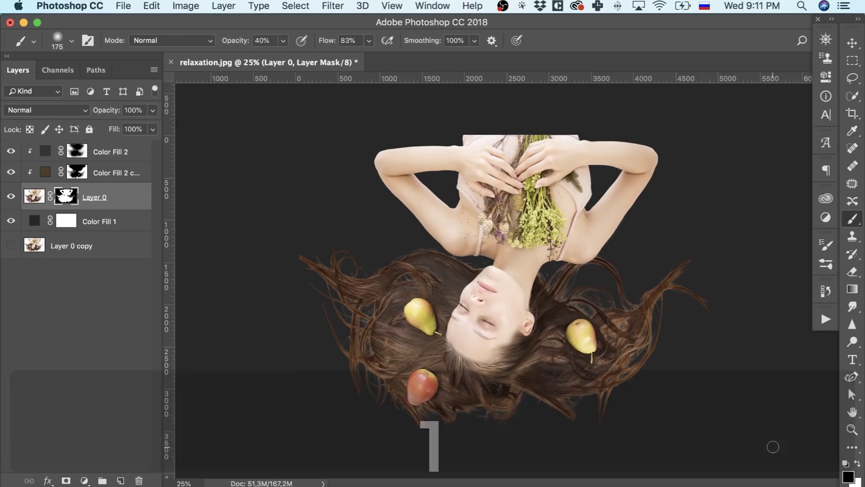
pyautogui.click(182, 40)
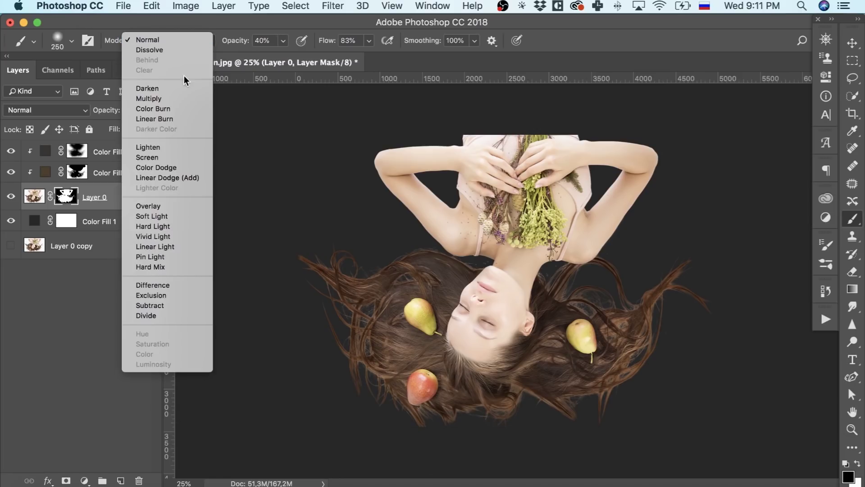
pyautogui.click(170, 206)
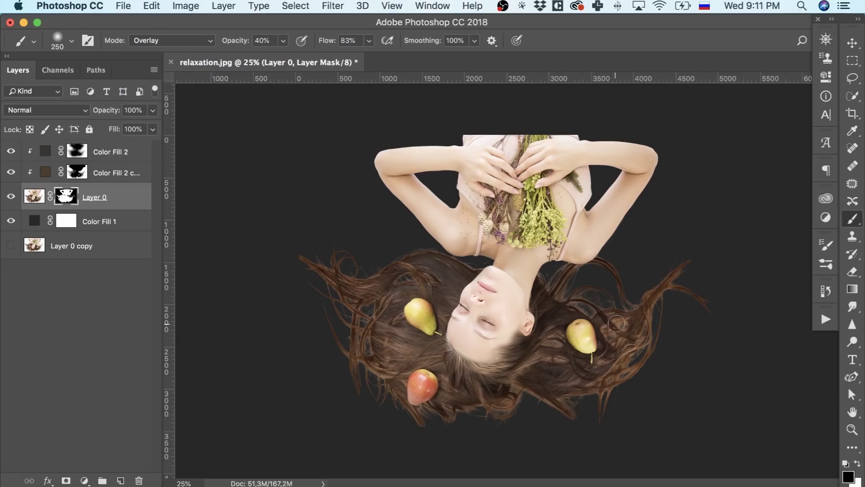
# Step: Set the brush to 31% opacity and 200 px for the hair strands beside the neck
pyautogui.press('super+equal')
pyautogui.press('super+equal')
pyautogui.press('super+equal')
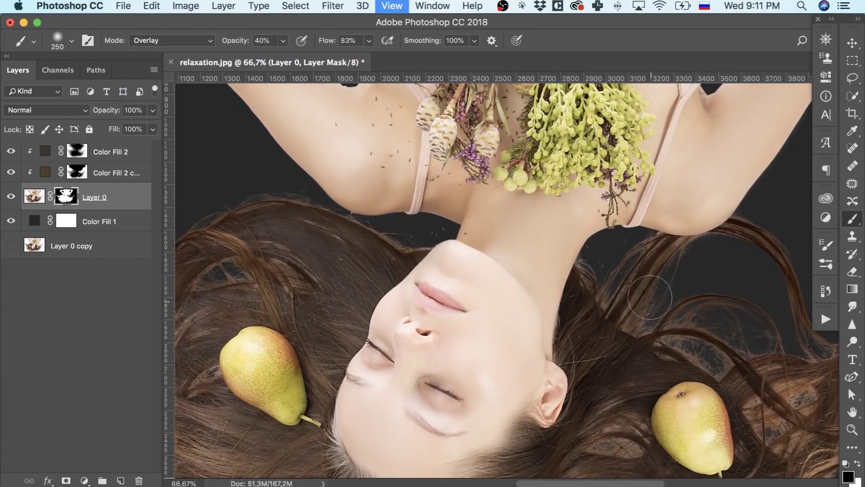
pyautogui.click(278, 39)
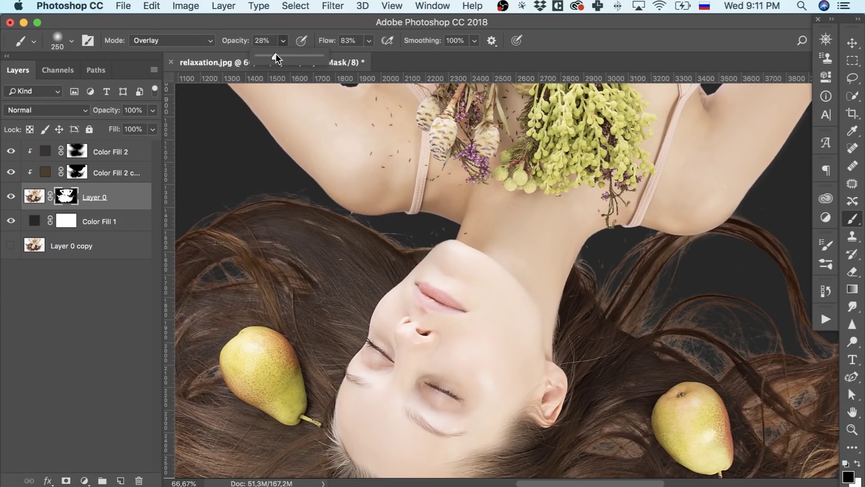
pyautogui.press(']')
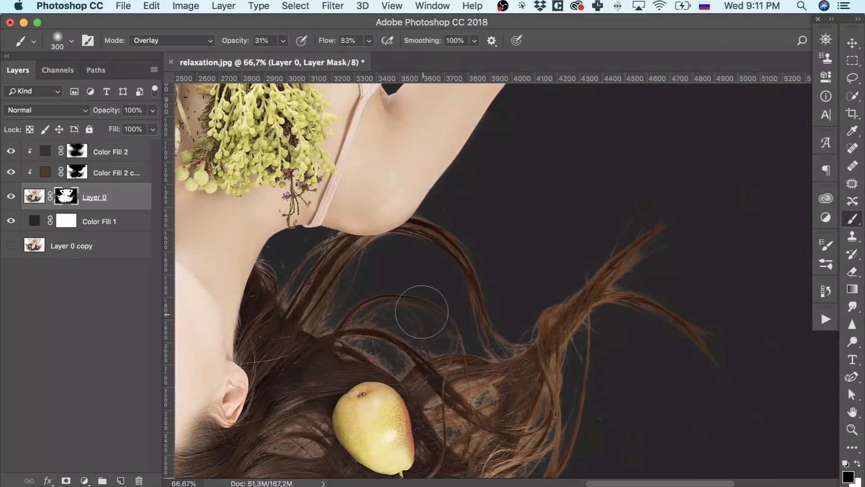
# Step: Inspect the masked hair and arm edges on both sides of the figure, and view the whole cutout against the dark background
pyautogui.scroll(-10, 535, 225)
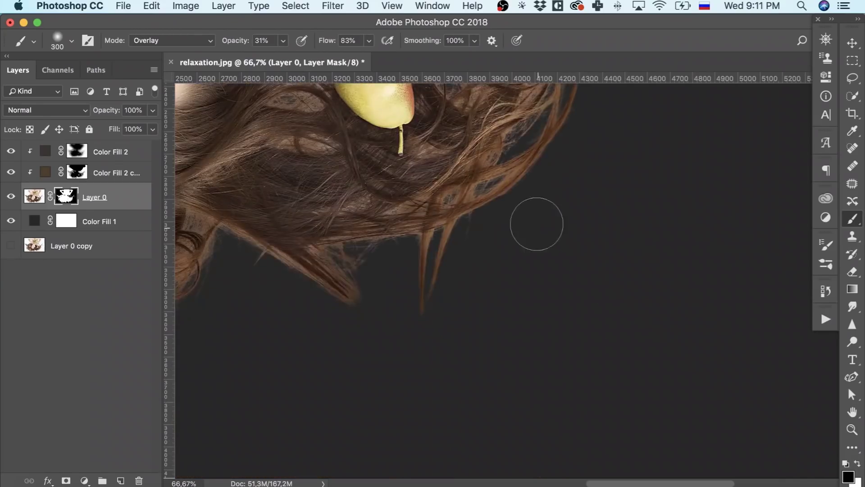
pyautogui.hscroll(-10, 306, 326)
pyautogui.hscroll(-8, 306, 326)
pyautogui.scroll(10, 304, 257)
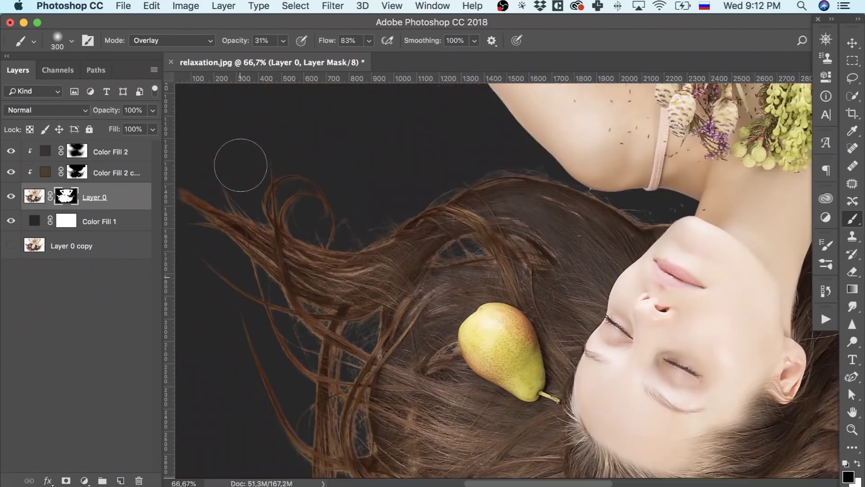
pyautogui.hscroll(-5, 238, 166)
pyautogui.hscroll(6, 635, 221)
pyautogui.hscroll(5, 636, 222)
pyautogui.scroll(15, 667, 183)
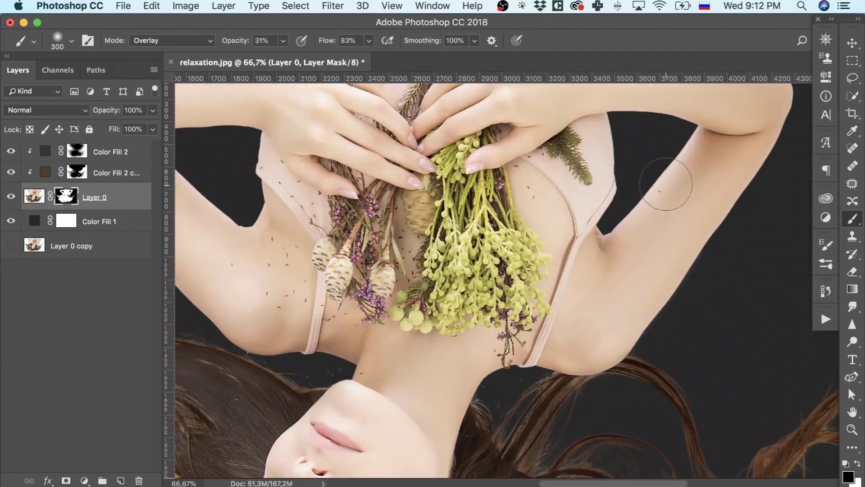
pyautogui.press('super+minus')
pyautogui.press('super+minus')
pyautogui.press('super+minus')
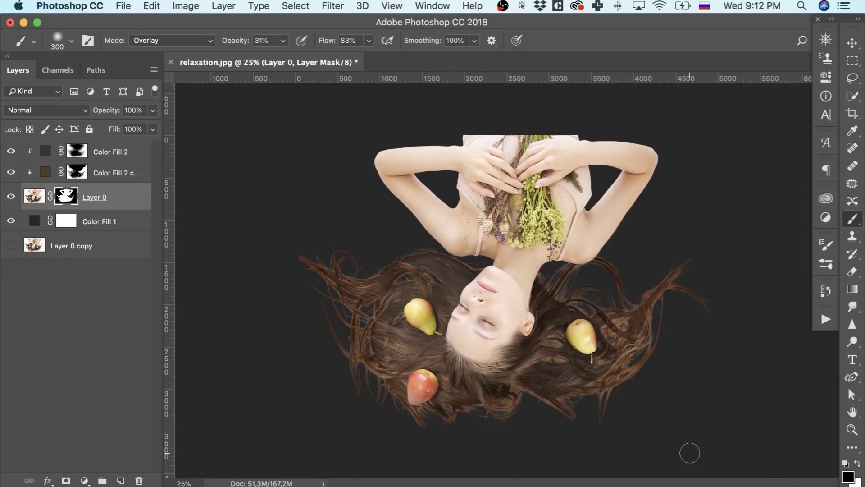
# Step: Edit the colour of Color Fill 1 and try light skin tones sampled from the woman's face, arms and hands as the background
pyautogui.doubleClick(34, 221)
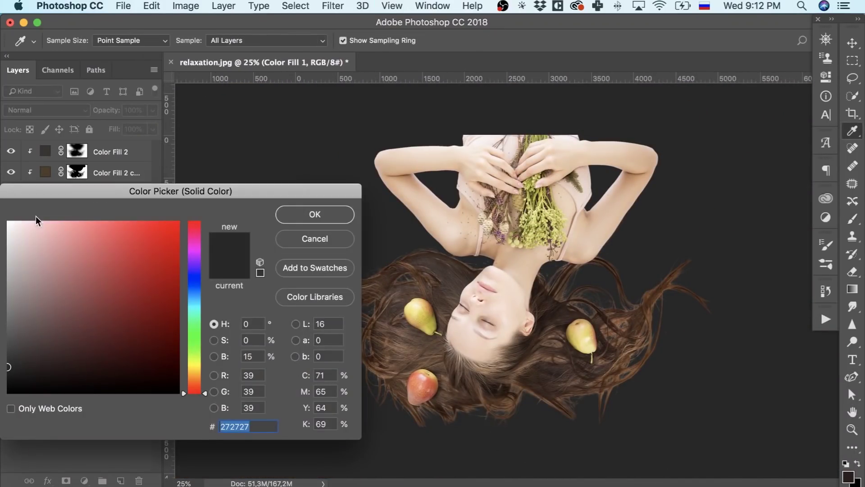
pyautogui.click(527, 267)
pyautogui.click(512, 284)
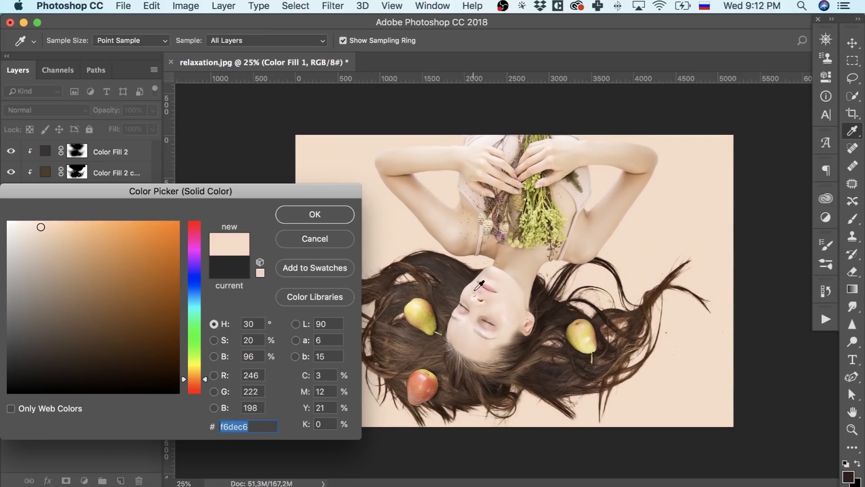
pyautogui.click(451, 237)
pyautogui.click(444, 230)
pyautogui.click(510, 168)
pyautogui.click(521, 147)
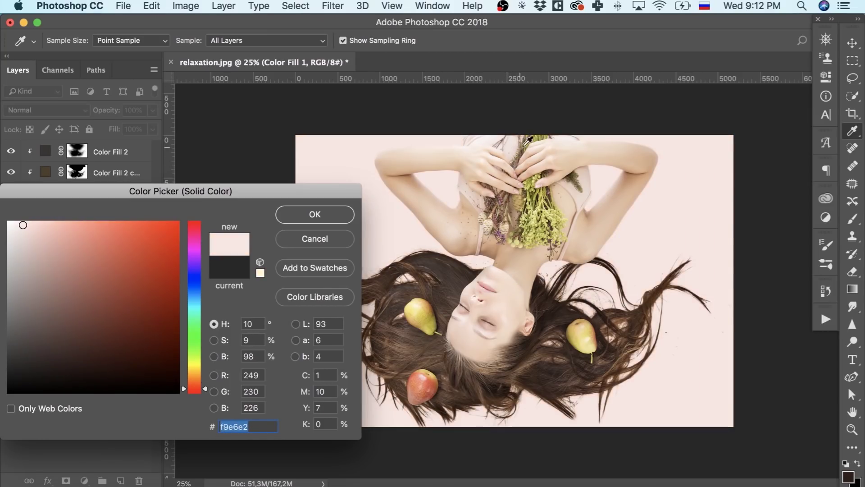
# Step: Try background colours sampled from the bouquet and the hair, including olive green 8d951e and dark brown 3d2c1f
pyautogui.click(535, 141)
pyautogui.click(534, 178)
pyautogui.click(532, 198)
pyautogui.click(543, 249)
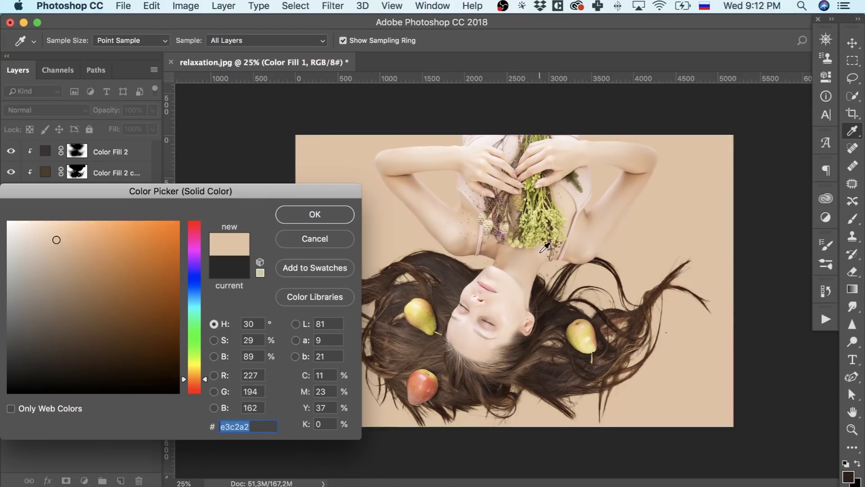
pyautogui.click(527, 210)
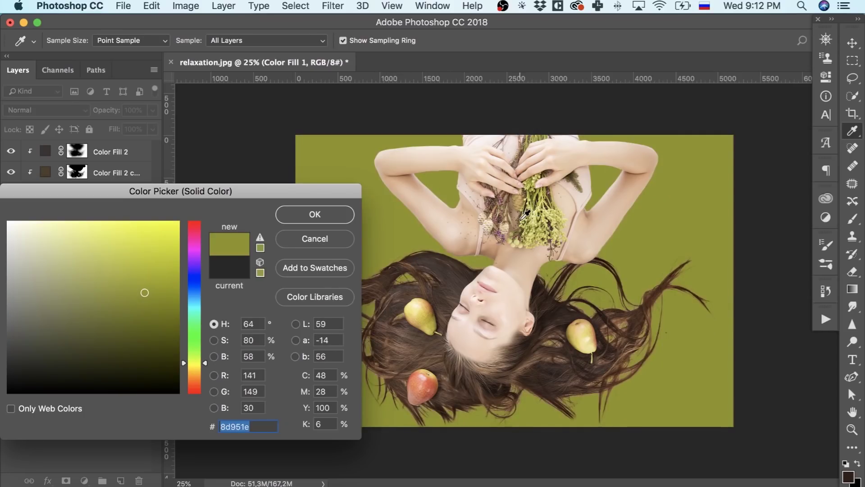
pyautogui.click(531, 220)
pyautogui.click(557, 183)
pyautogui.click(616, 423)
pyautogui.click(601, 348)
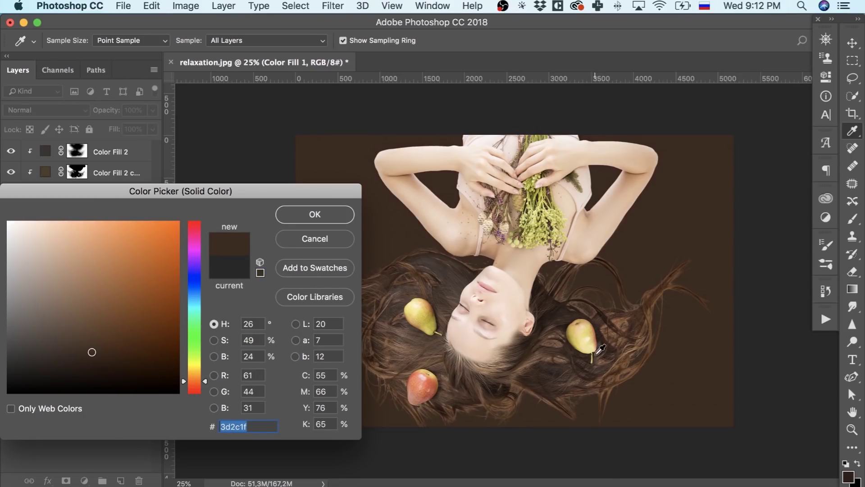
# Step: Set Color Fill 1 to a pale yellow sampled from the pear beside the ear, and return to the Brush tool
pyautogui.click(591, 335)
pyautogui.click(298, 215)
pyautogui.press('b')
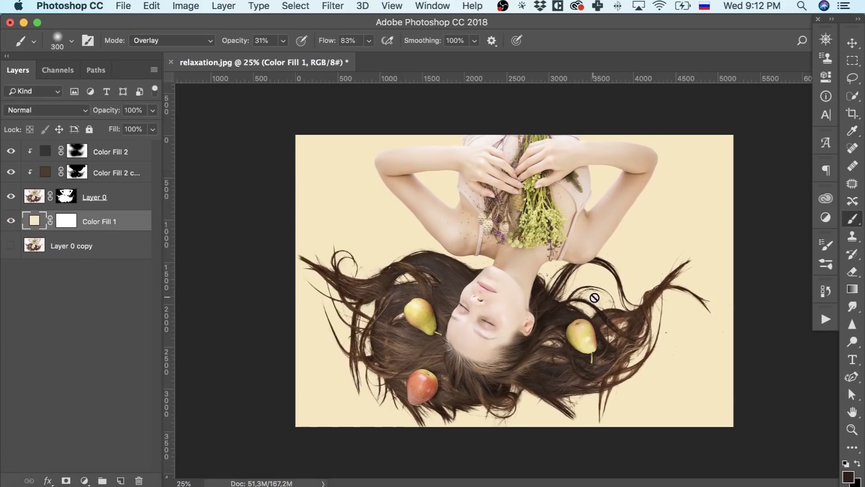
# Step: Inspect the hair strands and mask edges around the head at 66.7% zoom against the new light background
pyautogui.press('super+equal')
pyautogui.press('super+equal')
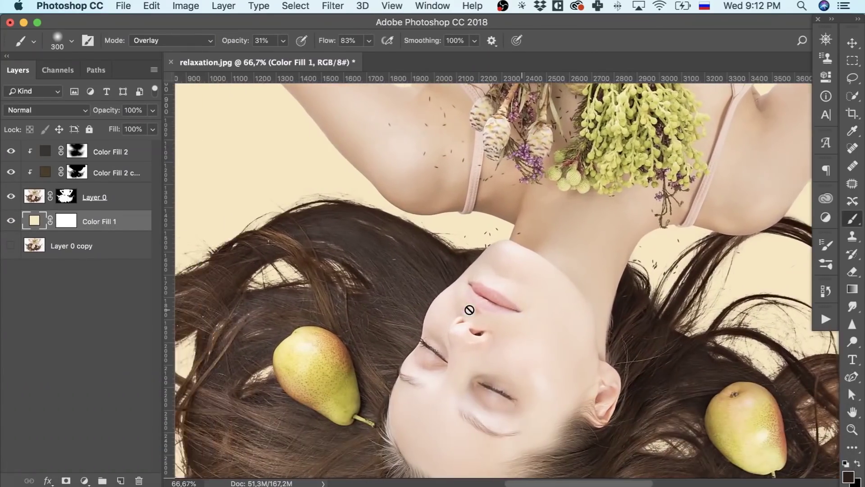
pyautogui.hscroll(-10, 469, 309)
pyautogui.scroll(-5, 468, 309)
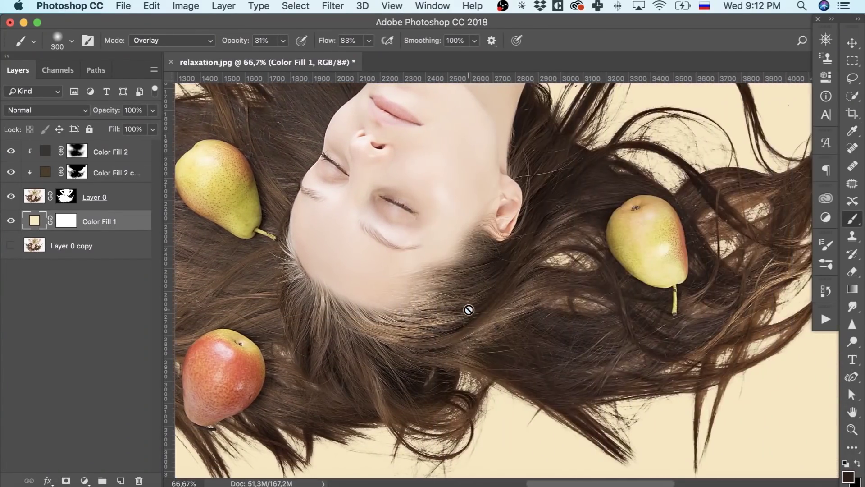